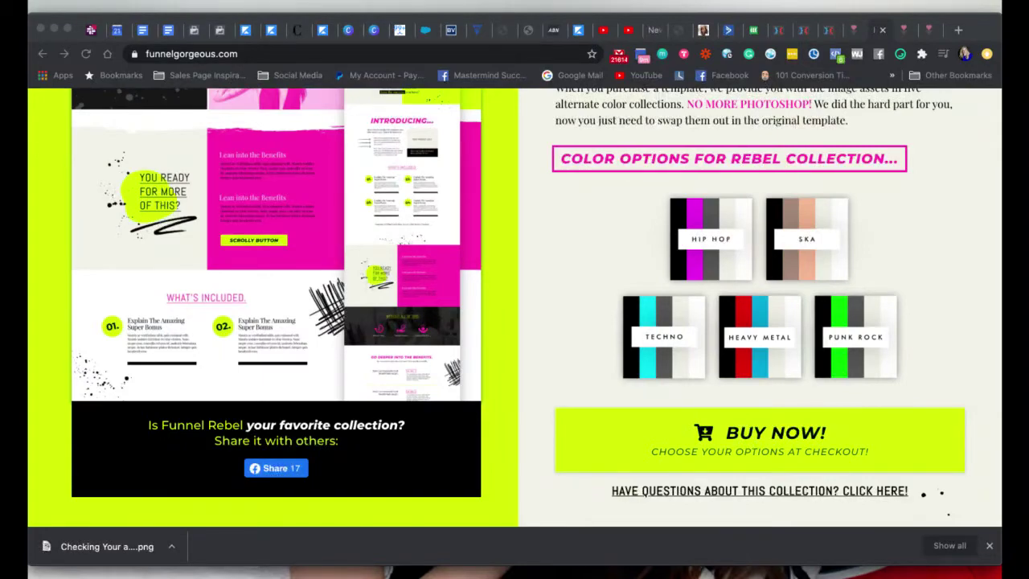
Scroll through the Rebel Collection formats list and bring the browser window forward.
scroll(515, 306, up, 8)
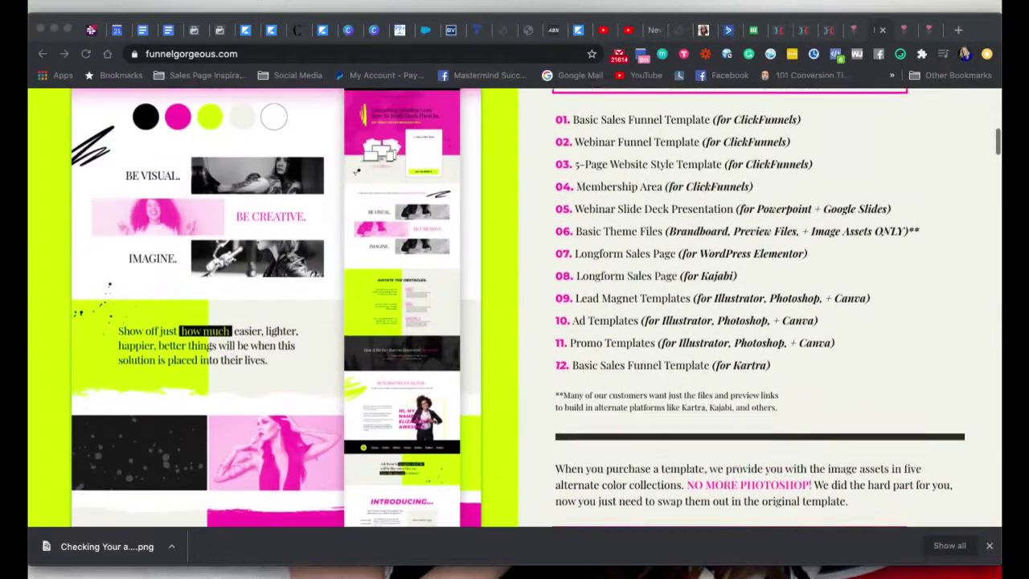
scroll(515, 305, up, 8)
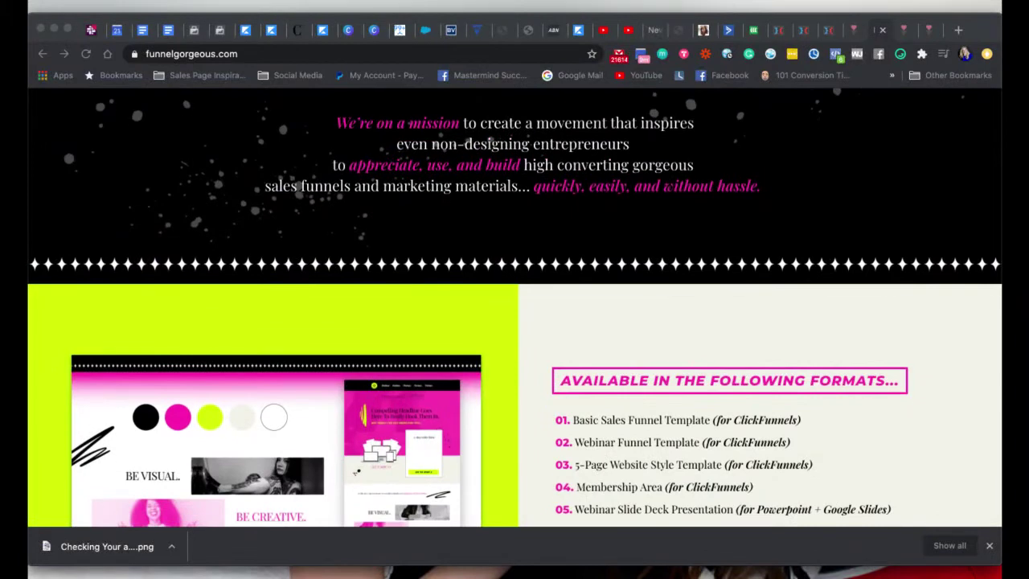
scroll(514, 306, up, 6)
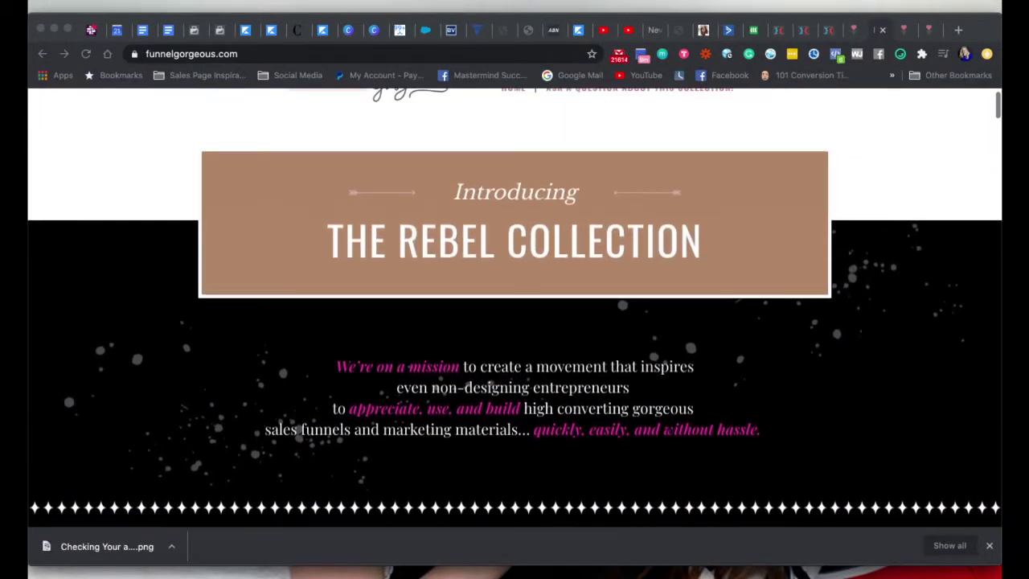
scroll(515, 306, up, 1)
scroll(514, 306, down, 5)
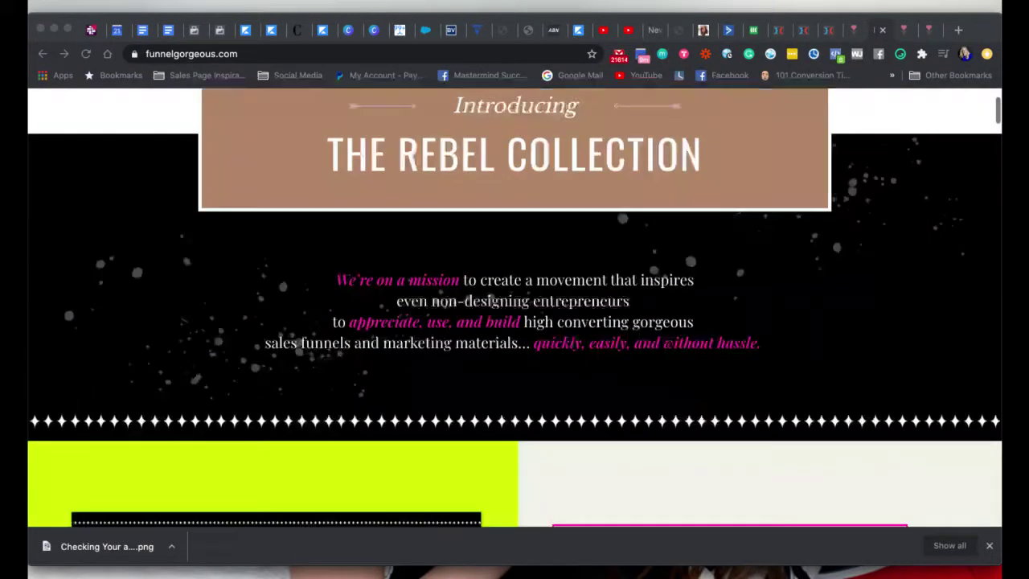
scroll(514, 306, down, 4)
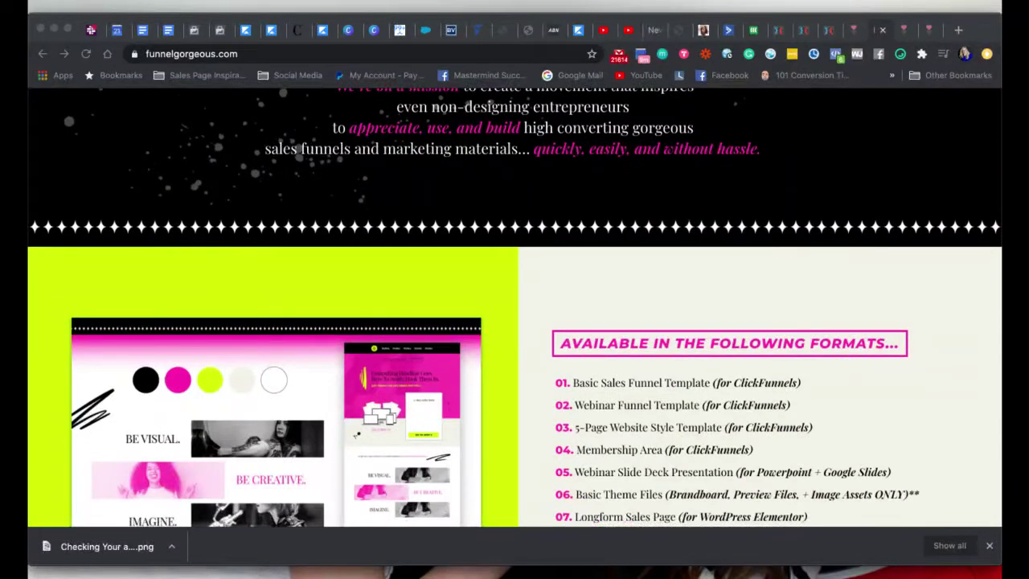
scroll(514, 306, down, 2)
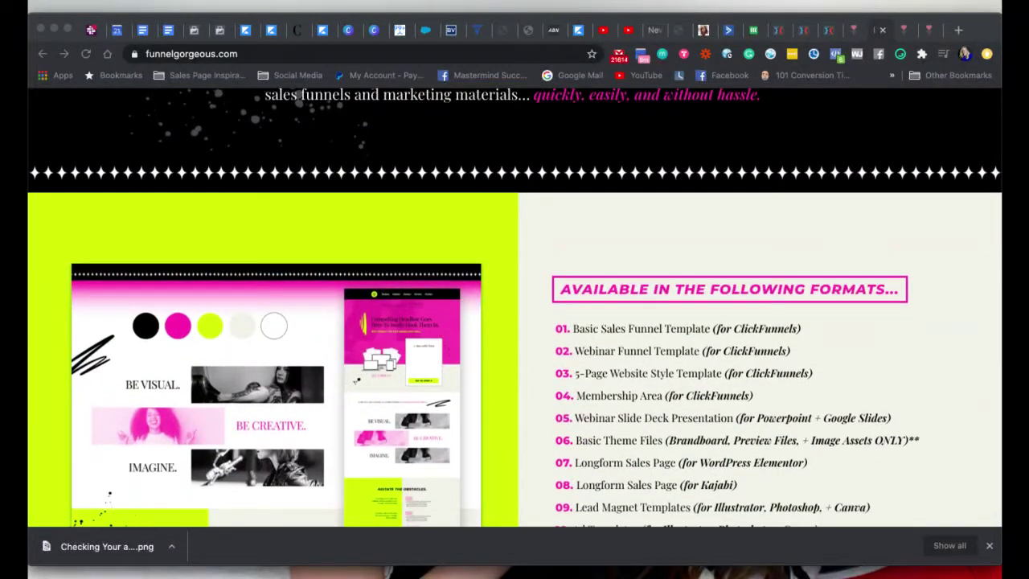
scroll(515, 306, down, 2)
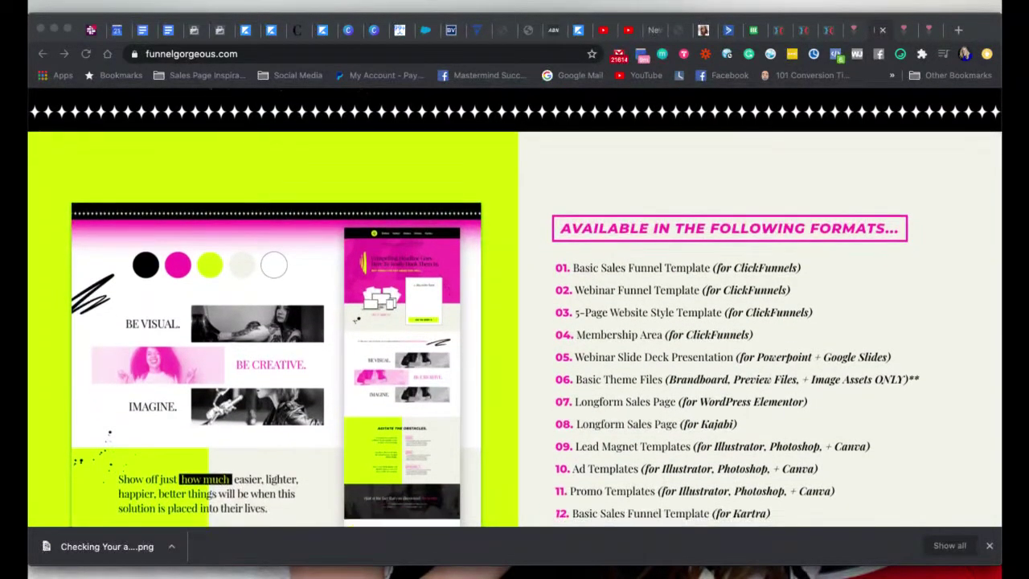
scroll(514, 306, down, 1)
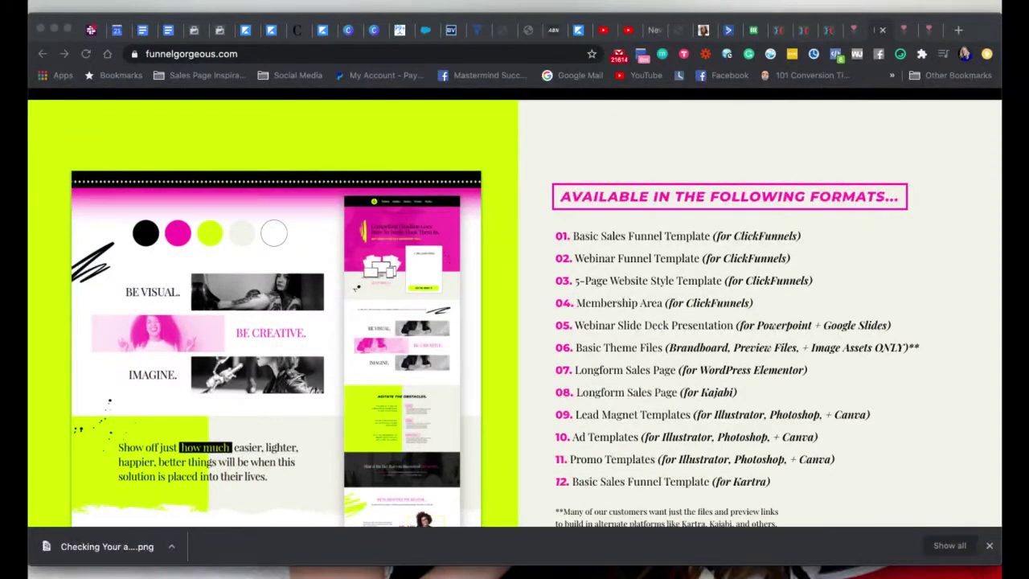
scroll(515, 306, down, 4)
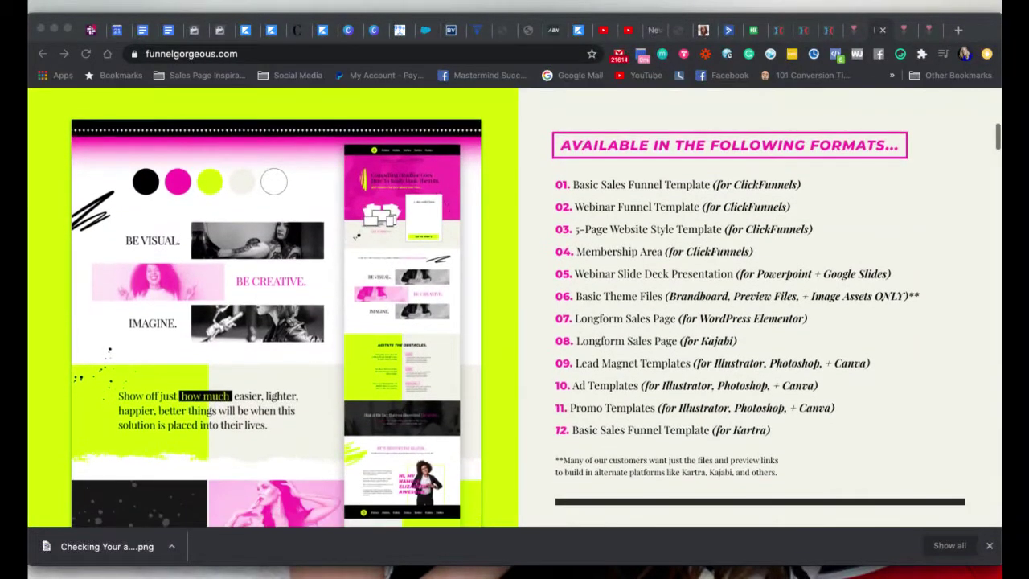
scroll(514, 305, down, 1)
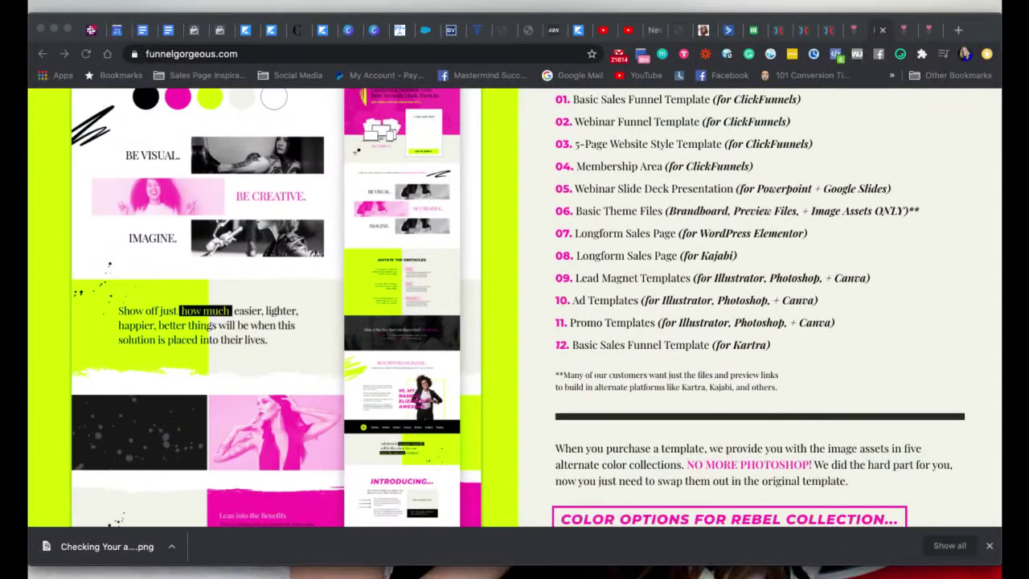
click(922, 212)
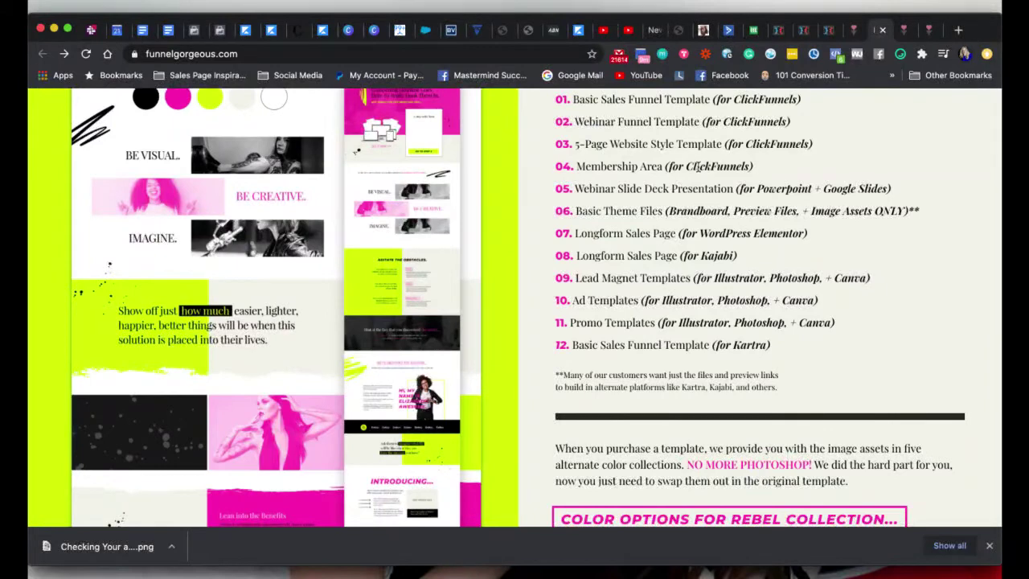
Scroll to the page top and return to the Funnel Gorgeous home page via its logo.
scroll(696, 167, up, 2)
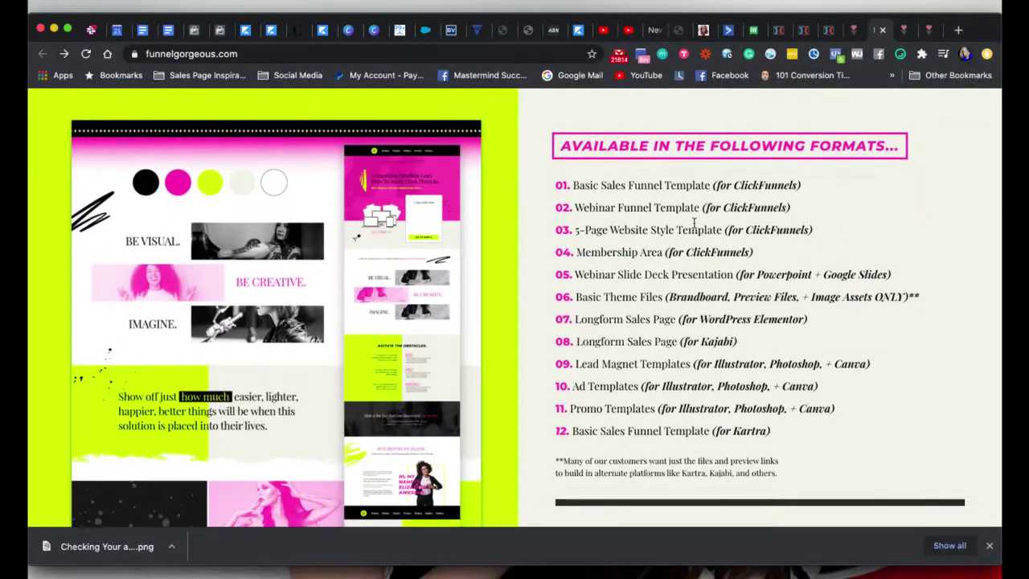
scroll(694, 223, up, 3)
scroll(693, 223, up, 5)
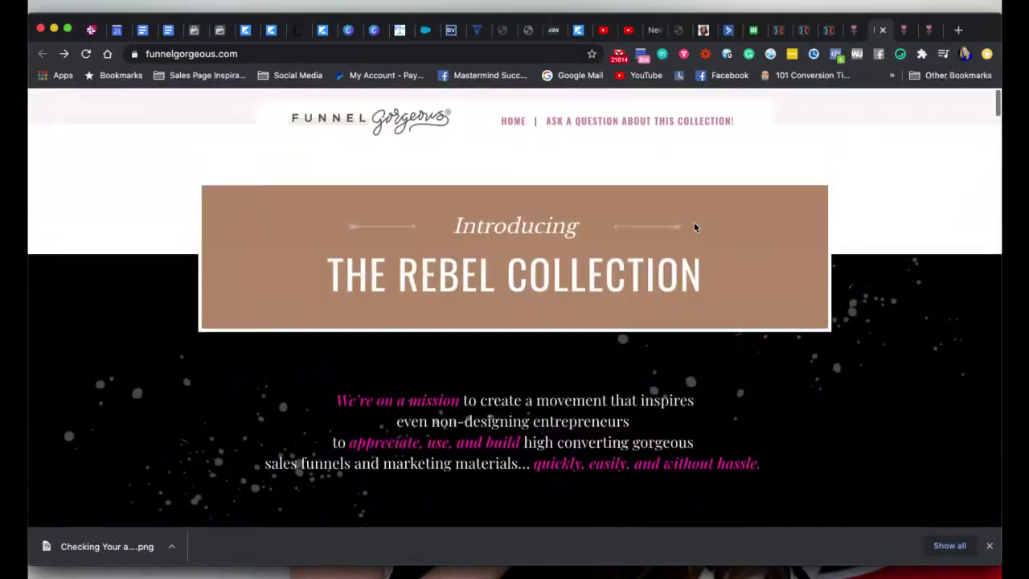
scroll(693, 222, down, 2)
scroll(696, 227, down, 2)
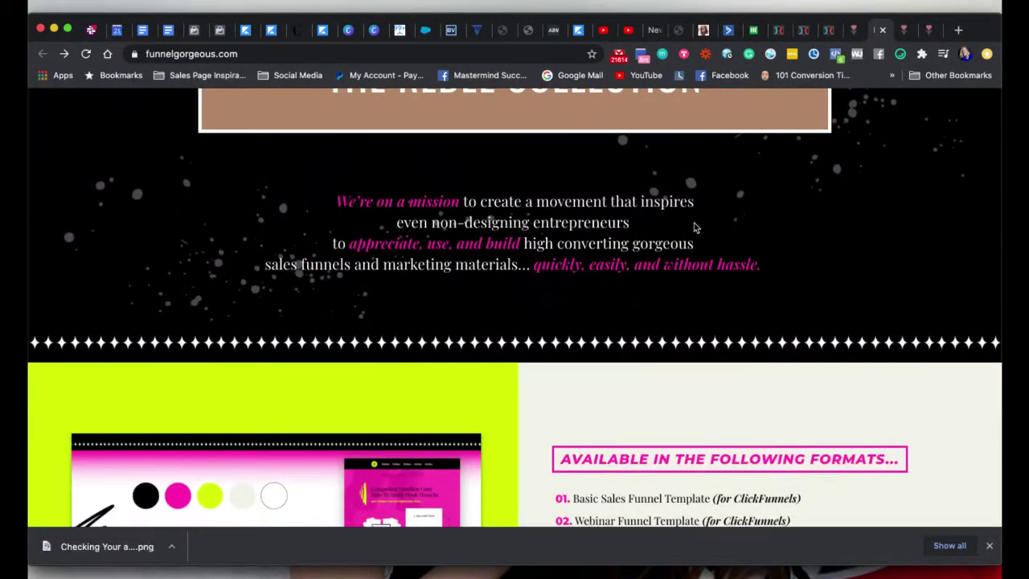
scroll(693, 230, up, 5)
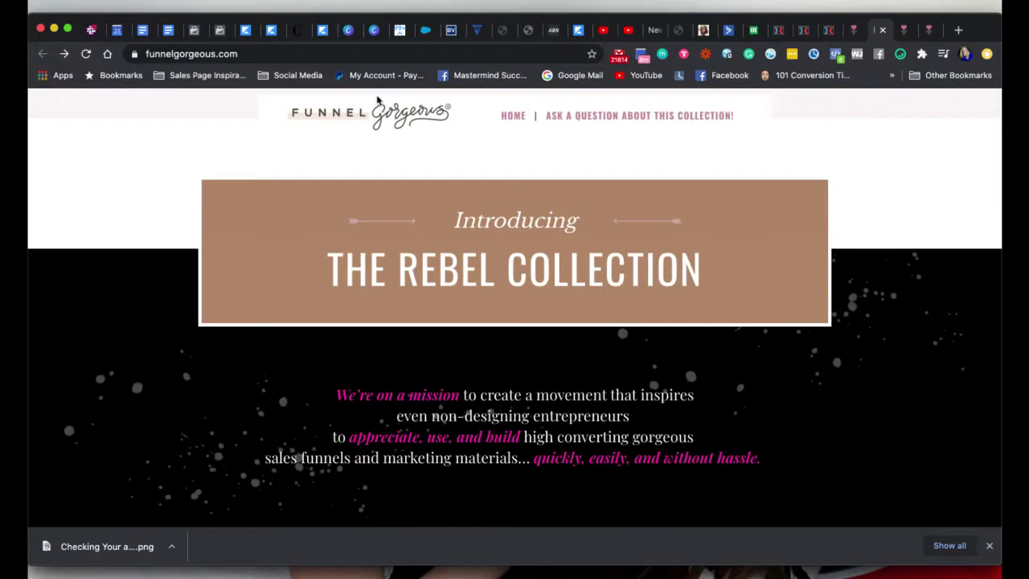
click(356, 117)
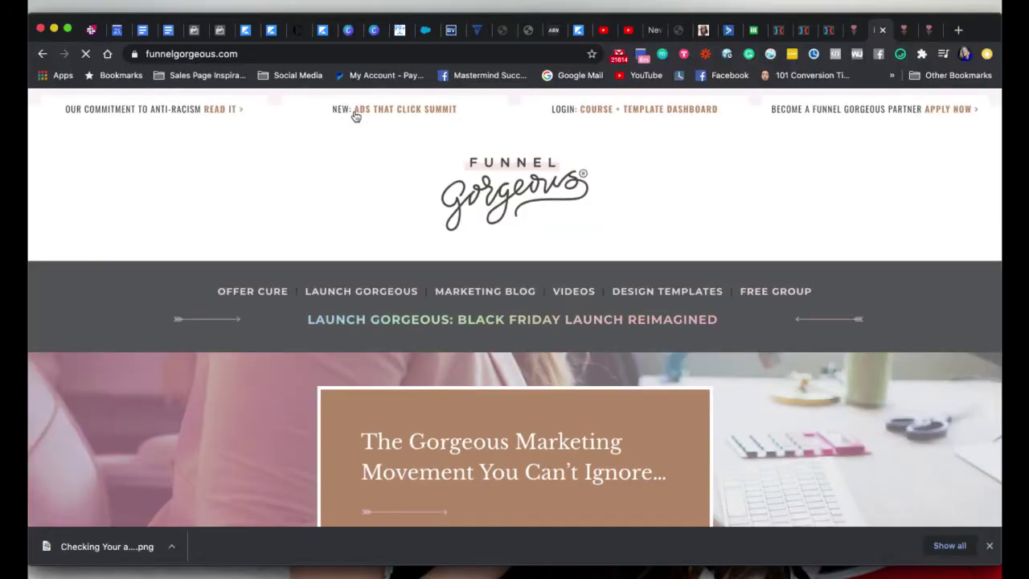
Scroll the home page past the hero and affiliate sections to the Rebel, Geometric and Rustic collections.
scroll(440, 246, down, 3)
scroll(439, 239, down, 3)
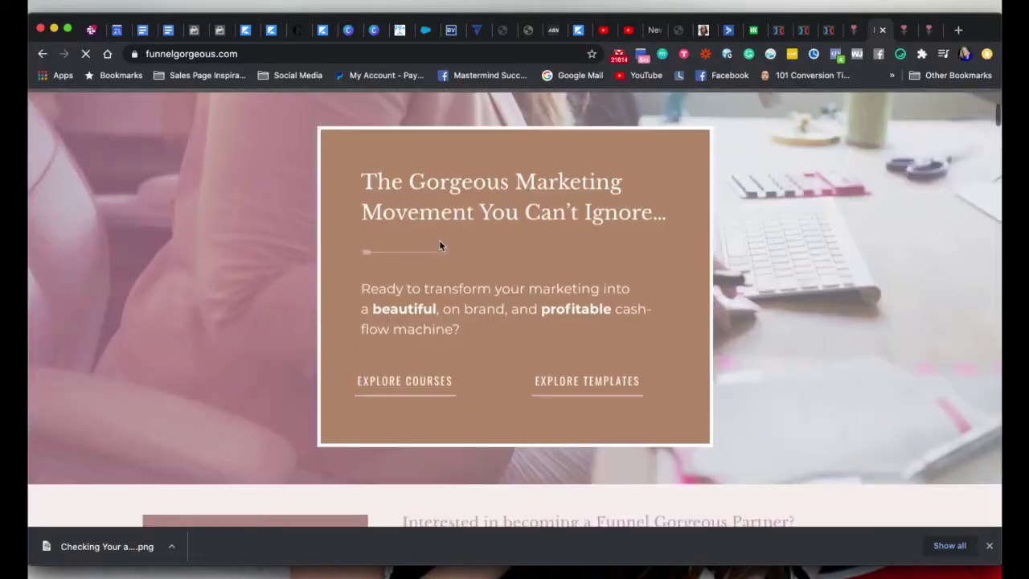
scroll(439, 239, down, 4)
scroll(439, 240, down, 4)
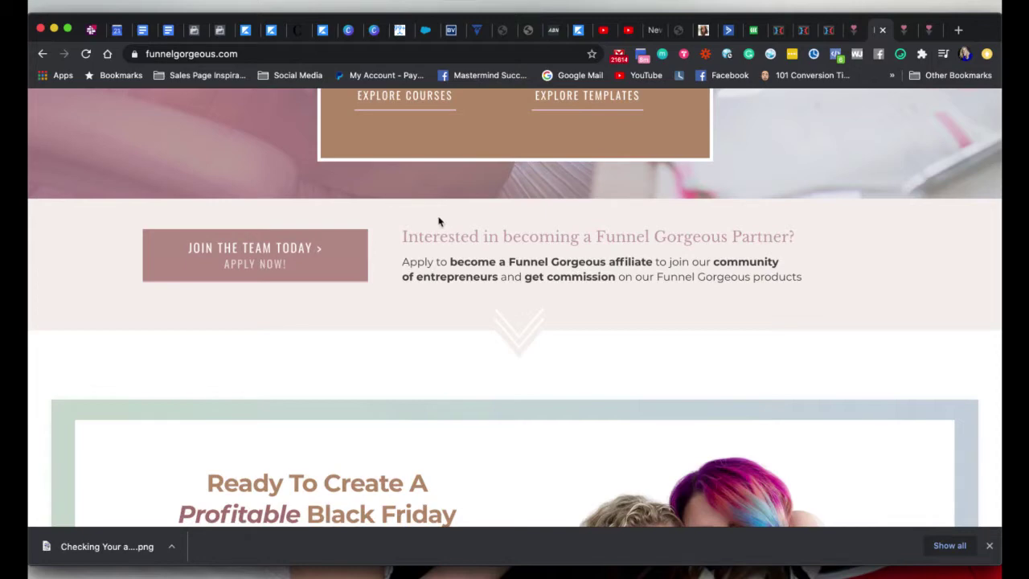
scroll(572, 313, down, 3)
scroll(573, 313, down, 6)
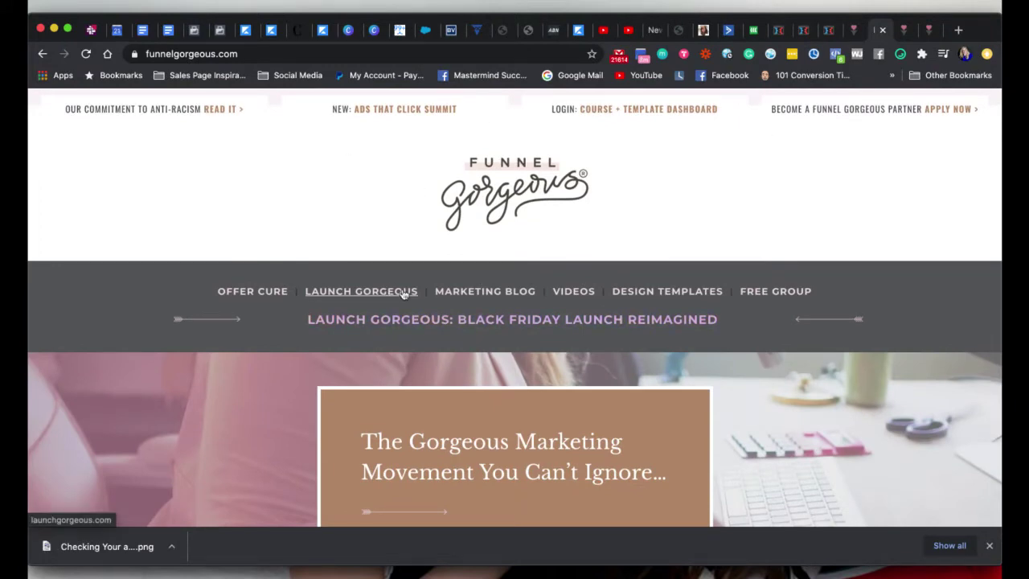
scroll(641, 291, down, 10)
Browse the Additional Collections, including Rebel, Minimal, Ink and Luxe.
scroll(641, 291, down, 5)
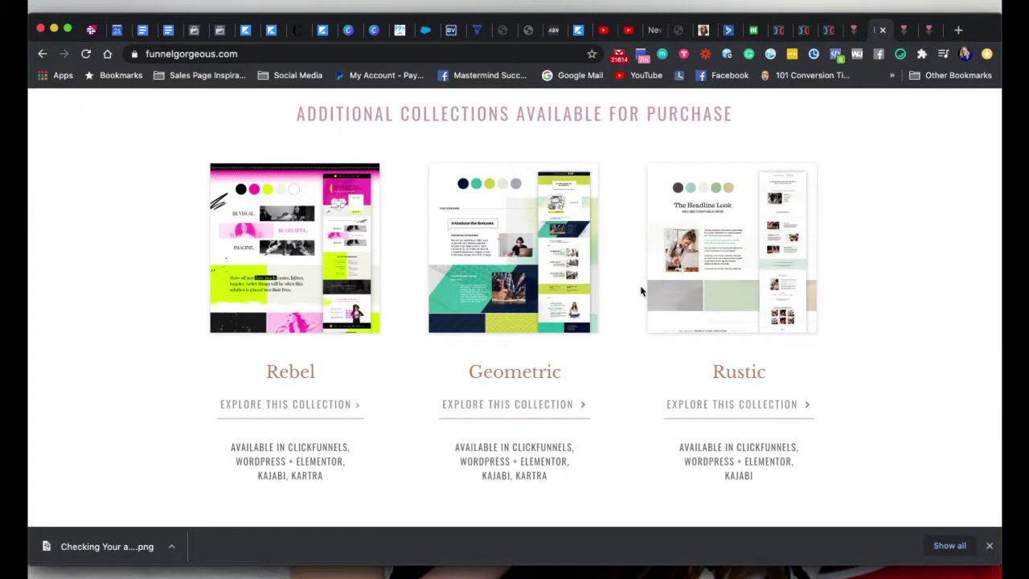
scroll(699, 336, down, 3)
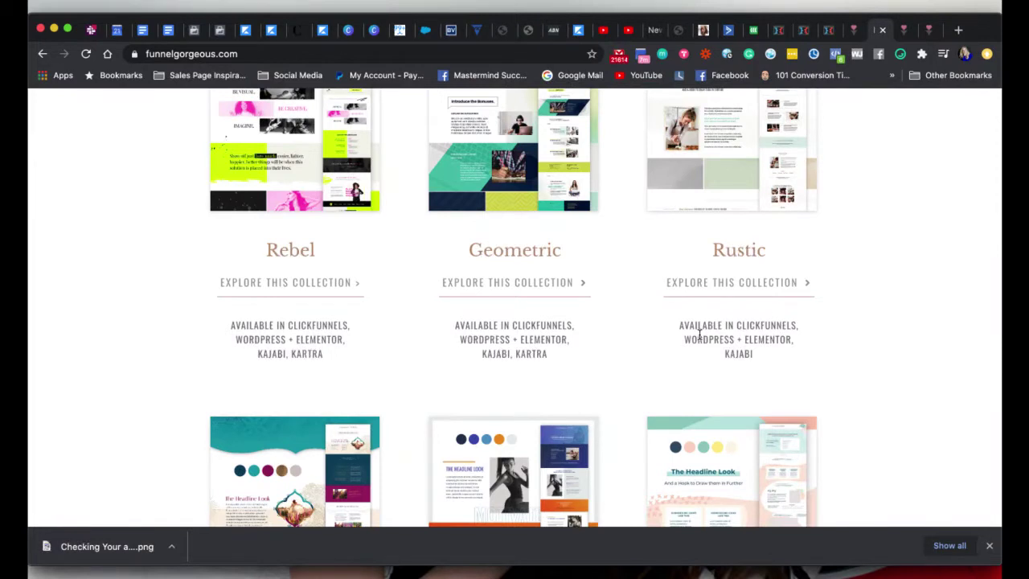
scroll(699, 336, down, 4)
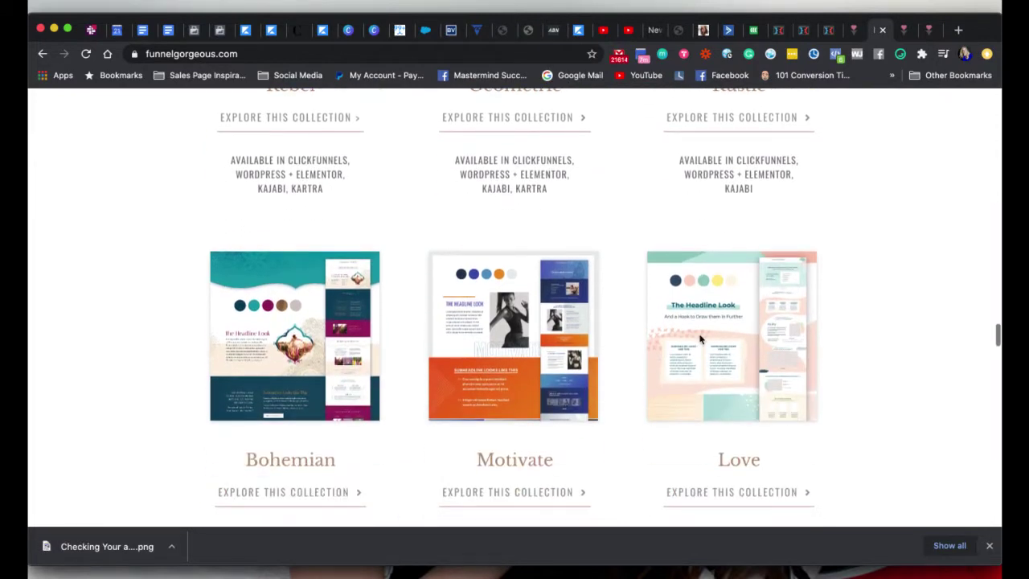
scroll(701, 340, down, 3)
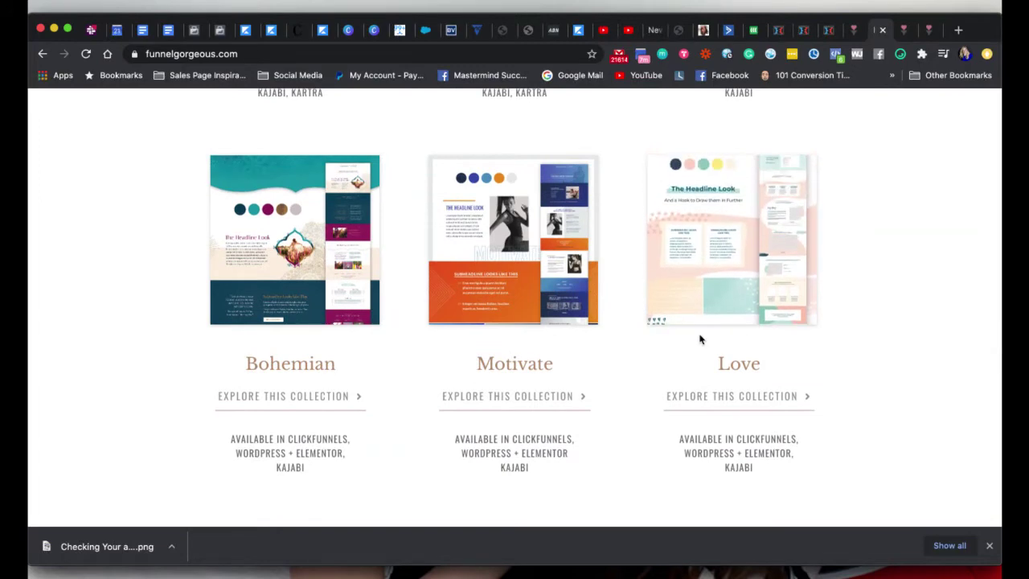
scroll(701, 340, up, 3)
scroll(700, 339, up, 10)
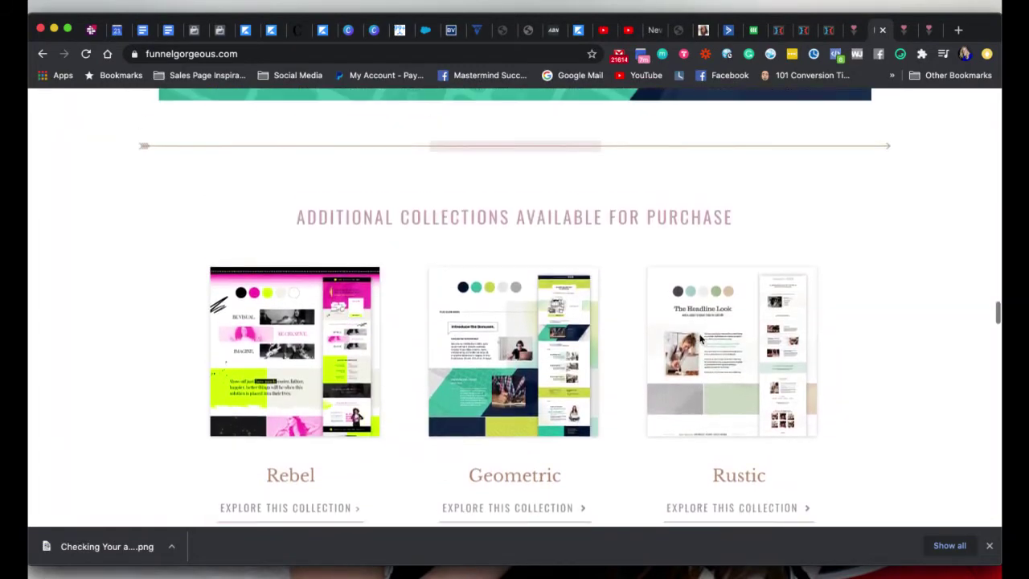
scroll(701, 340, down, 8)
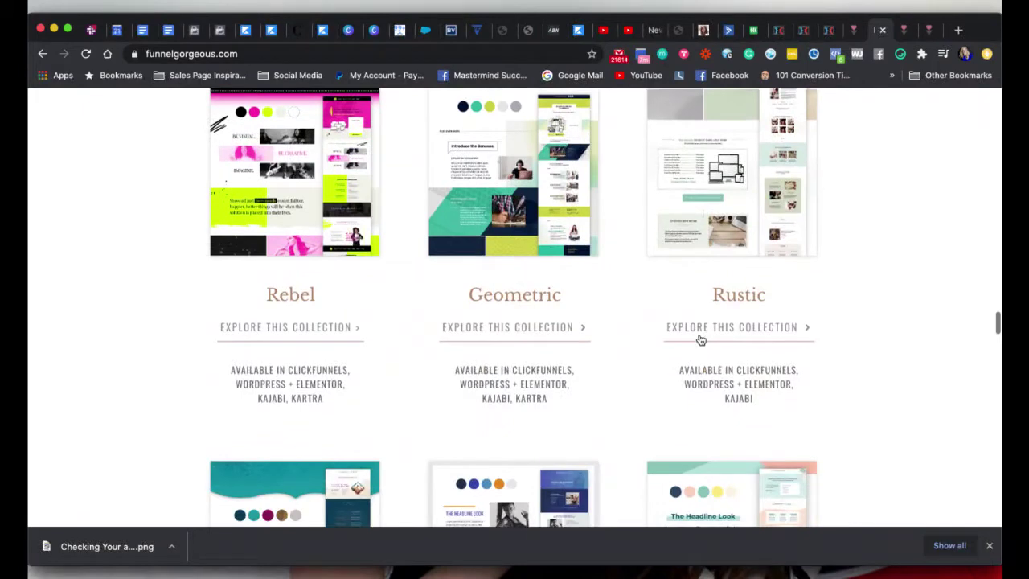
scroll(701, 340, down, 7)
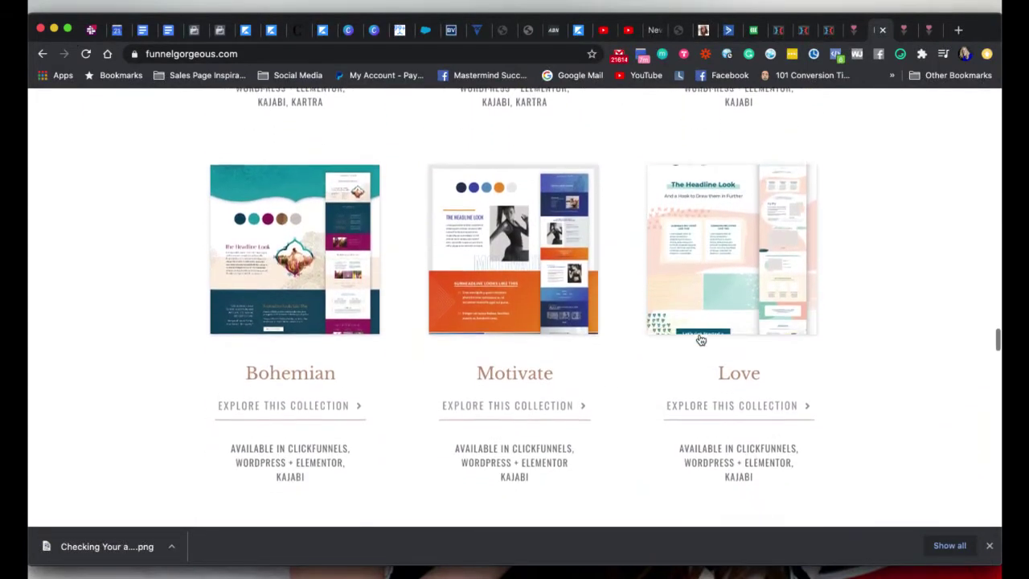
scroll(549, 362, down, 4)
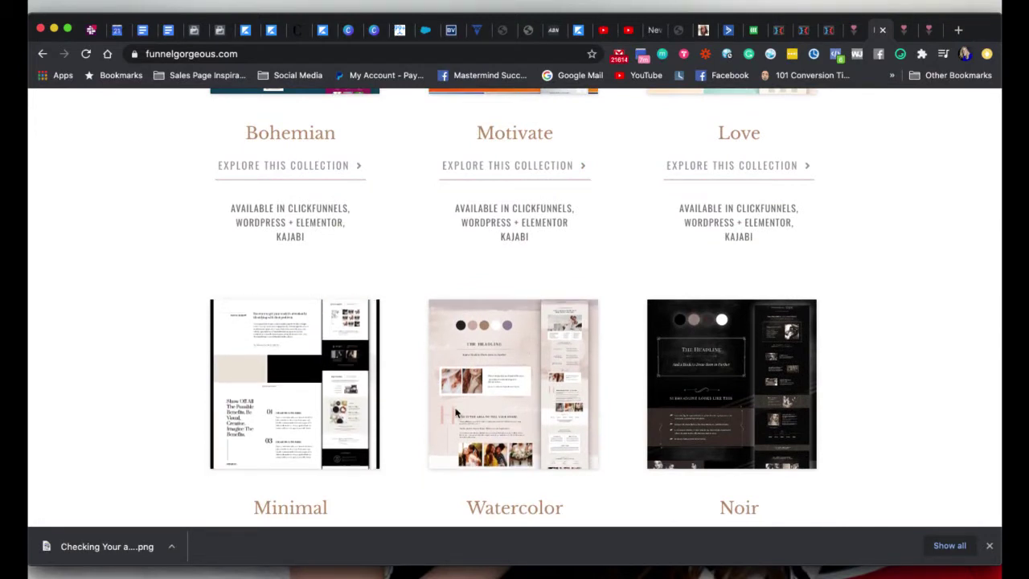
scroll(471, 414, down, 5)
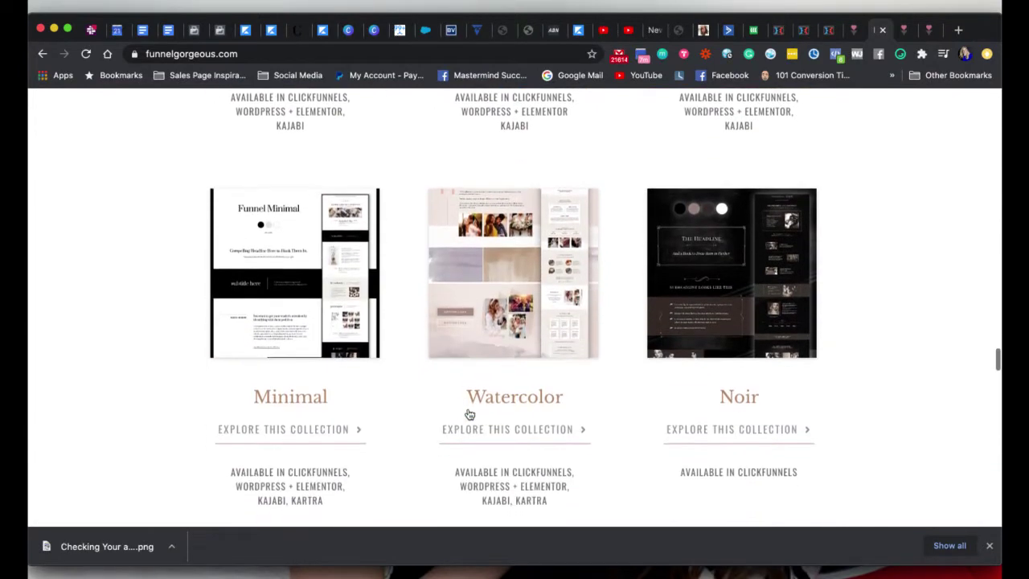
scroll(470, 414, down, 3)
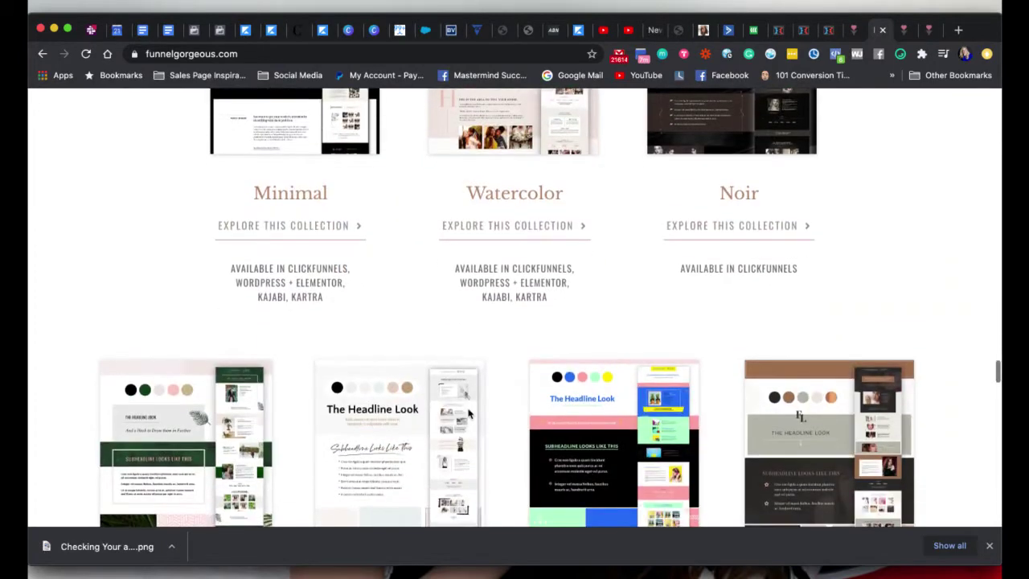
scroll(470, 414, down, 1)
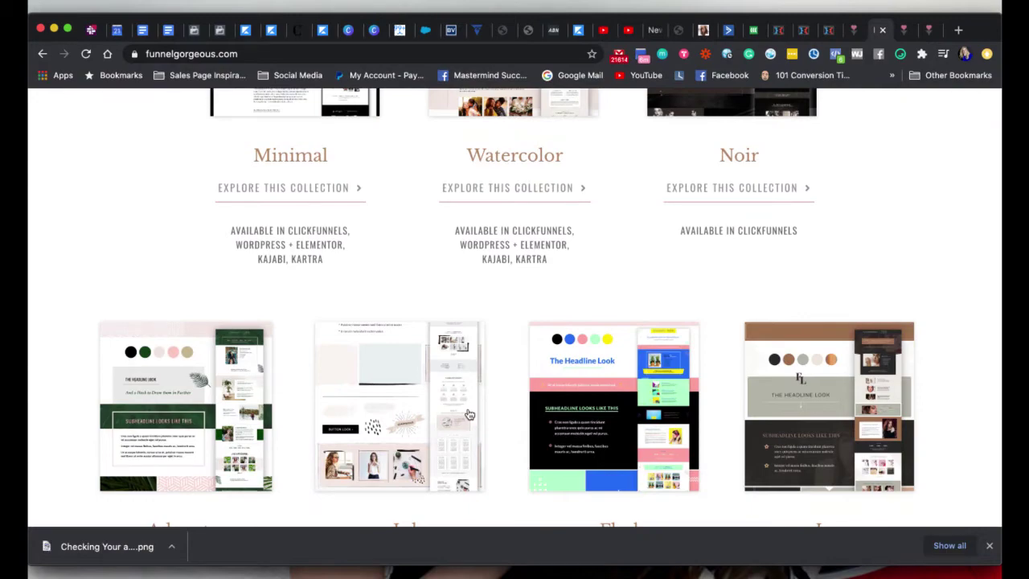
Switch to the ClickFunnels tab showing the shared funnel's Webinar Registration Page step.
scroll(616, 255, down, 3)
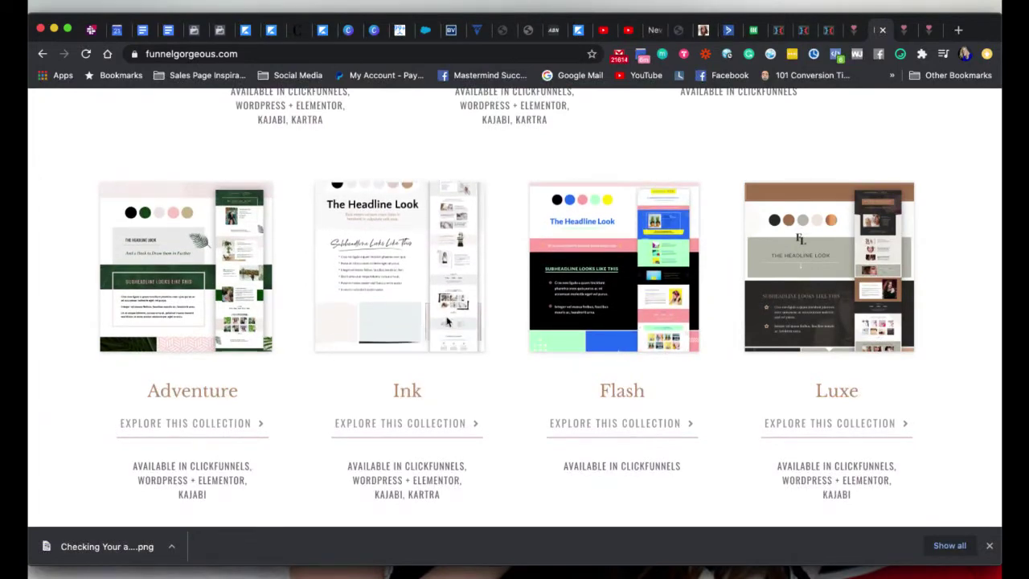
scroll(448, 321, down, 1)
scroll(448, 321, down, 1)
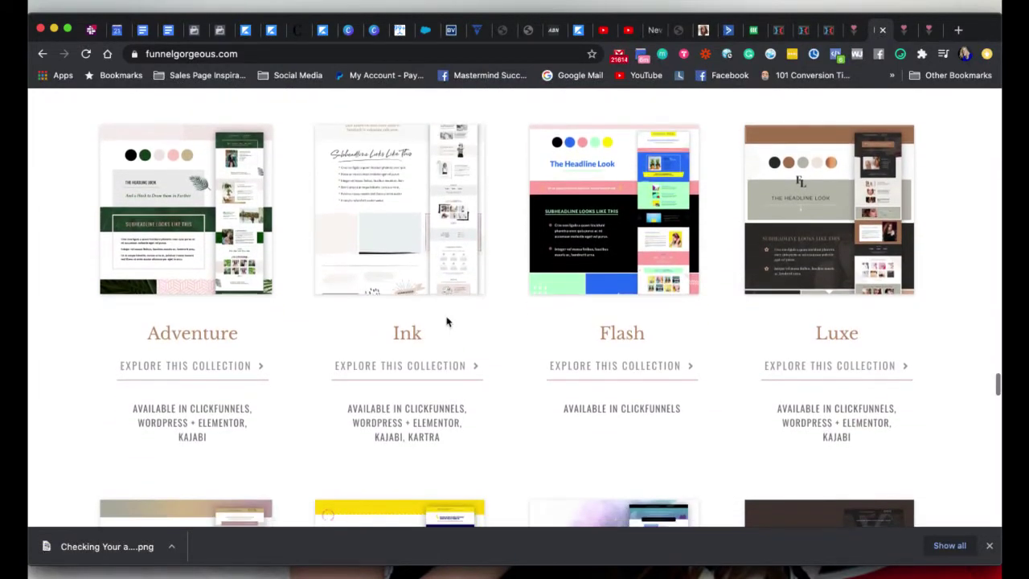
scroll(448, 322, down, 10)
scroll(447, 322, up, 3)
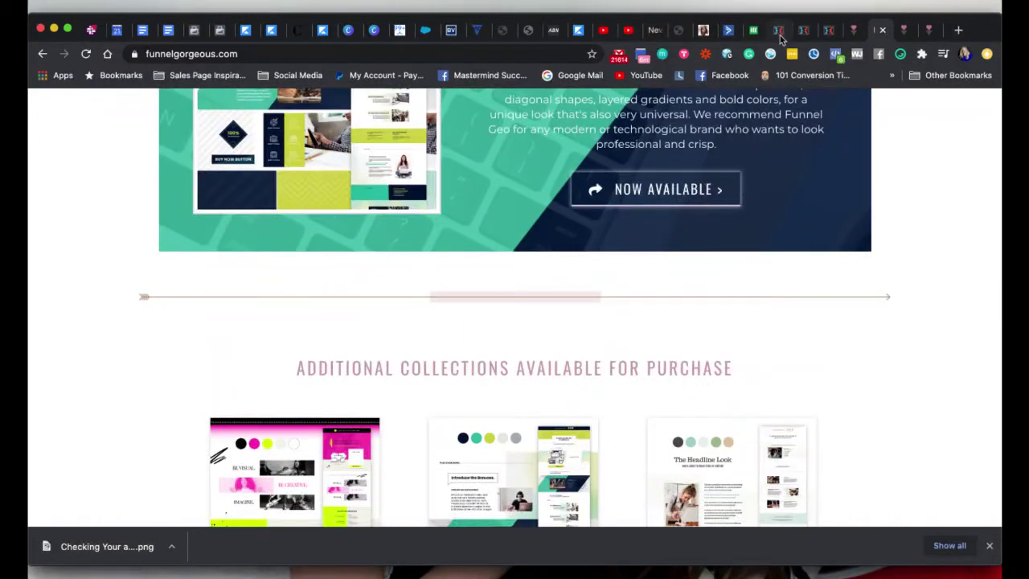
click(780, 32)
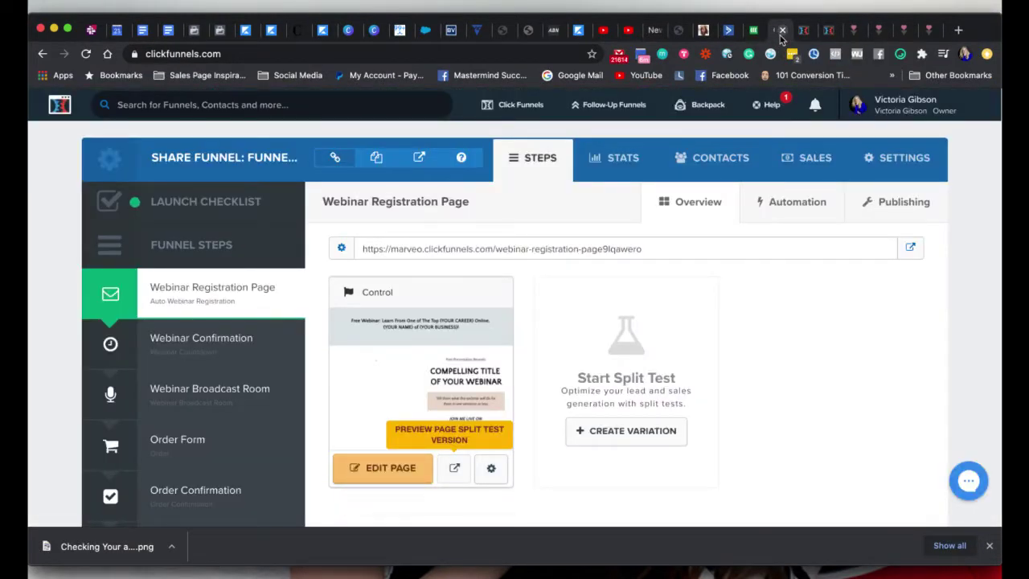
Open the Webinar Registration Page step in the ClickFunnels page editor.
scroll(760, 235, down, 2)
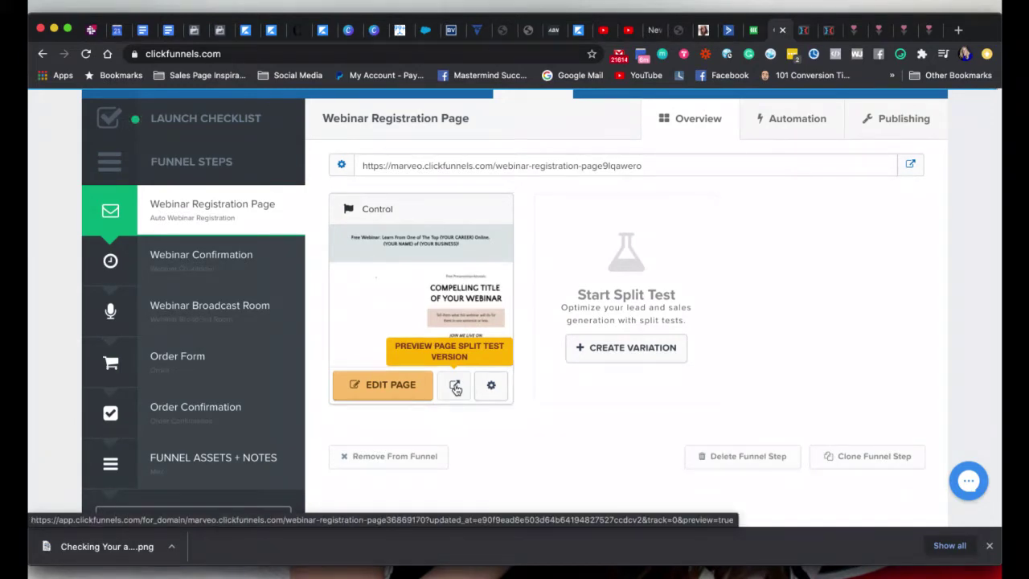
click(408, 390)
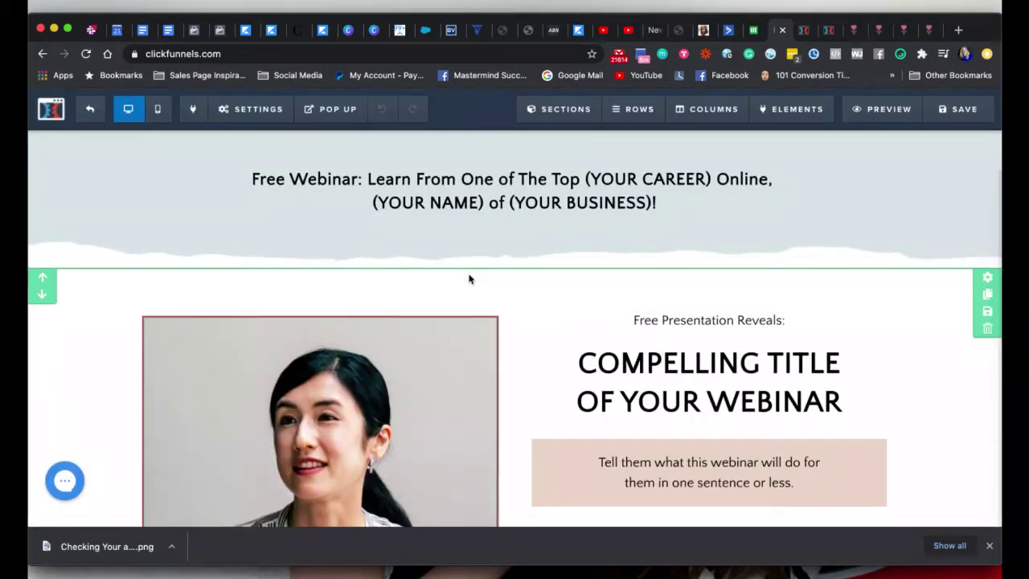
Select the webinar headline text and set its font to Open Sans.
click(417, 185)
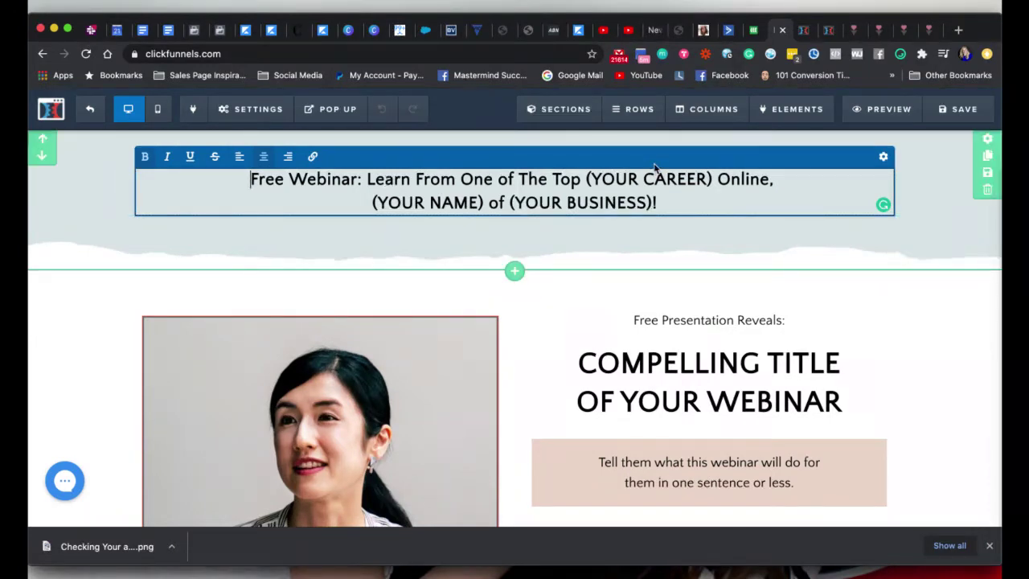
drag(658, 206, 229, 143)
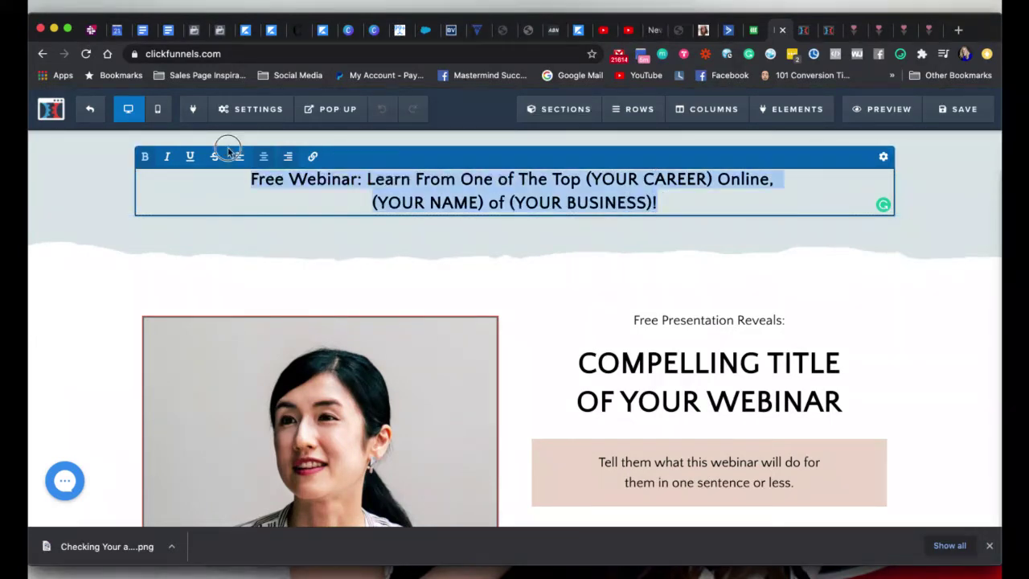
mouse_move(364, 110)
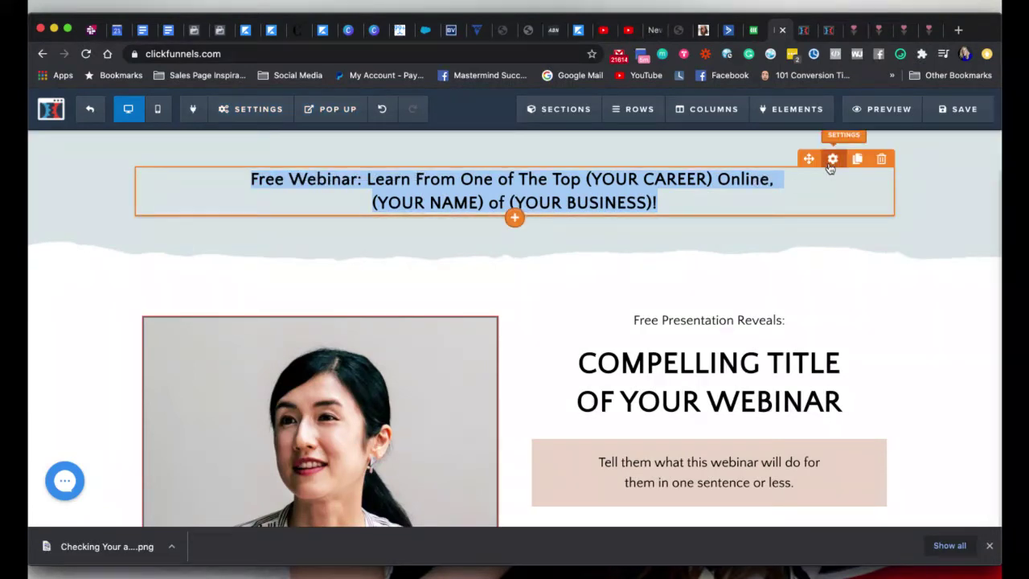
click(832, 160)
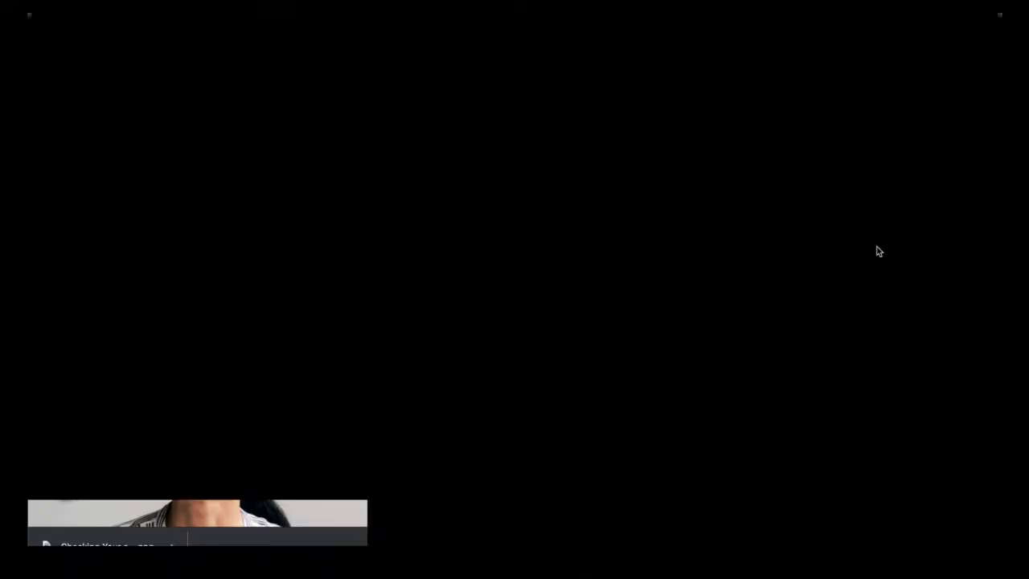
click(880, 254)
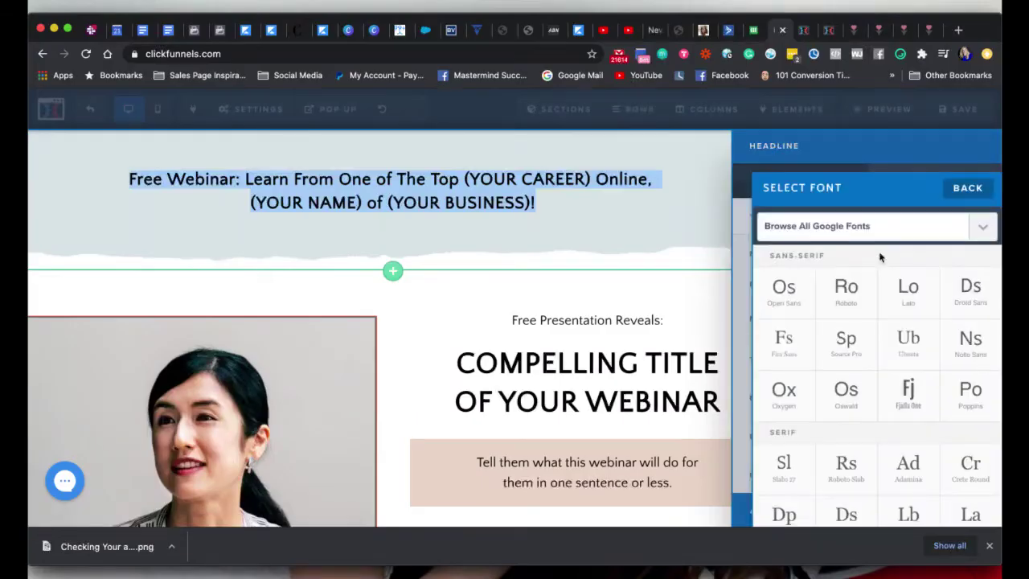
click(784, 295)
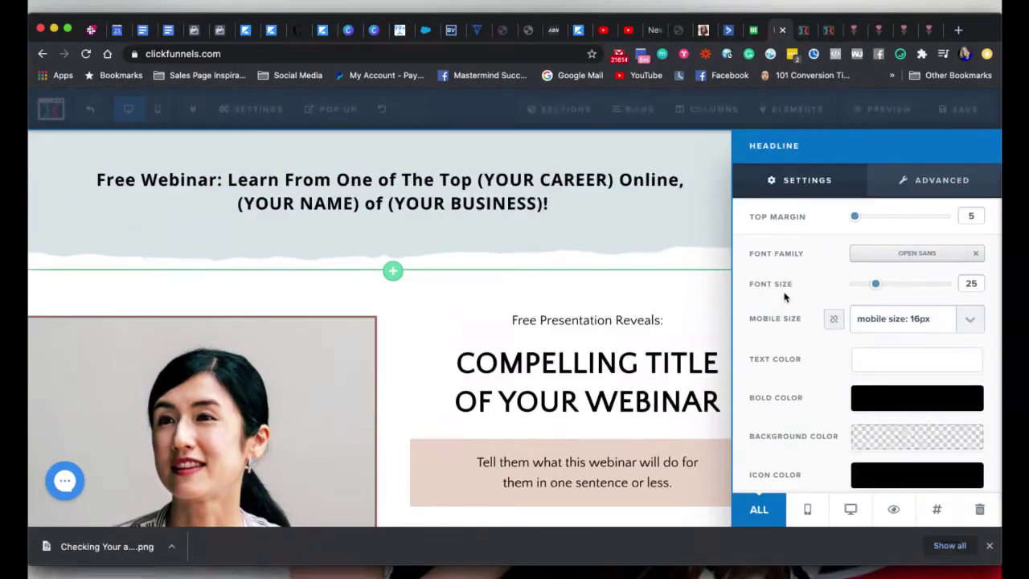
Switch the headline font to the Gh handwriting font and close the font panel.
click(918, 262)
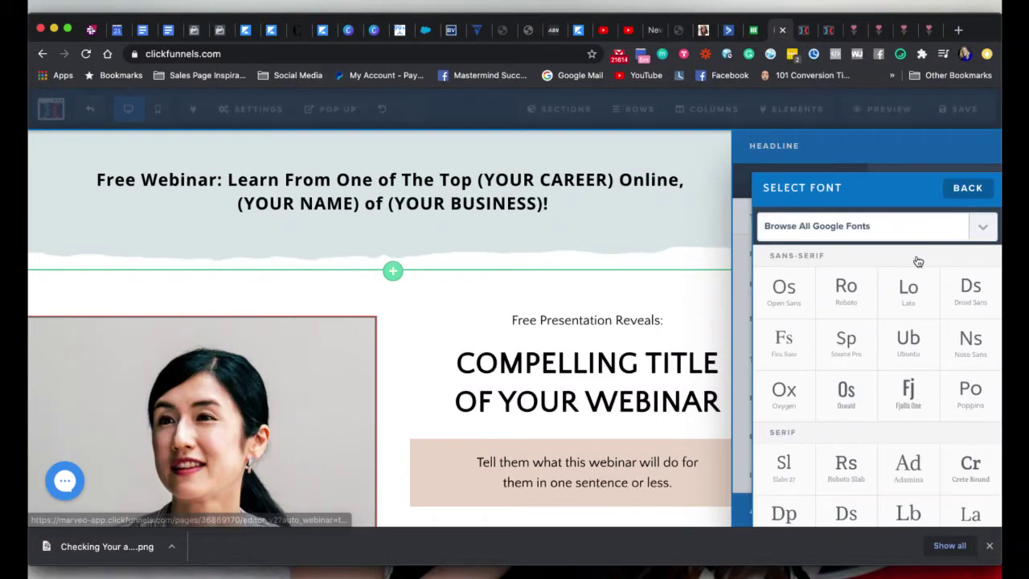
scroll(845, 392, down, 3)
scroll(847, 386, down, 5)
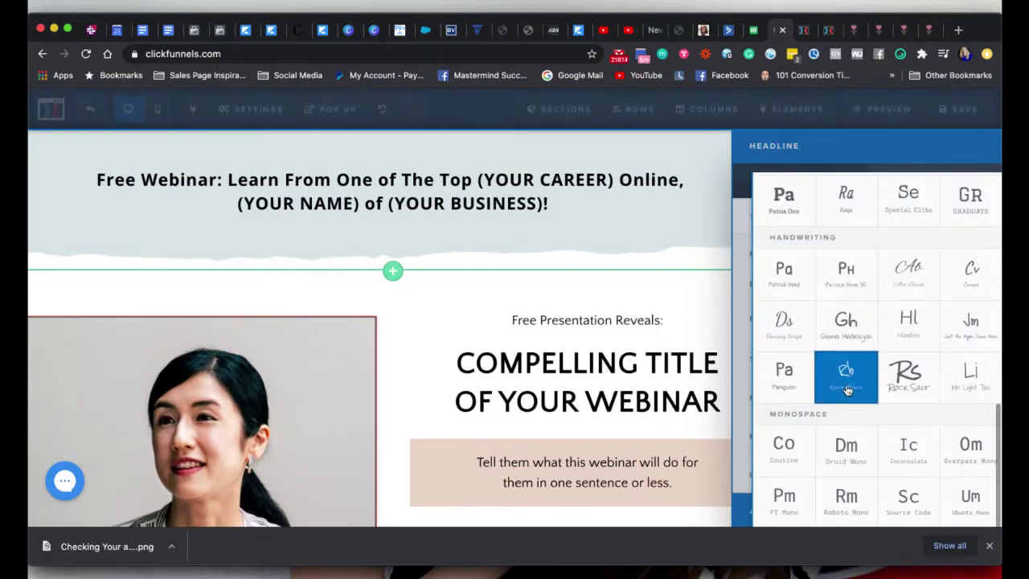
scroll(846, 390, up, 8)
scroll(847, 390, down, 4)
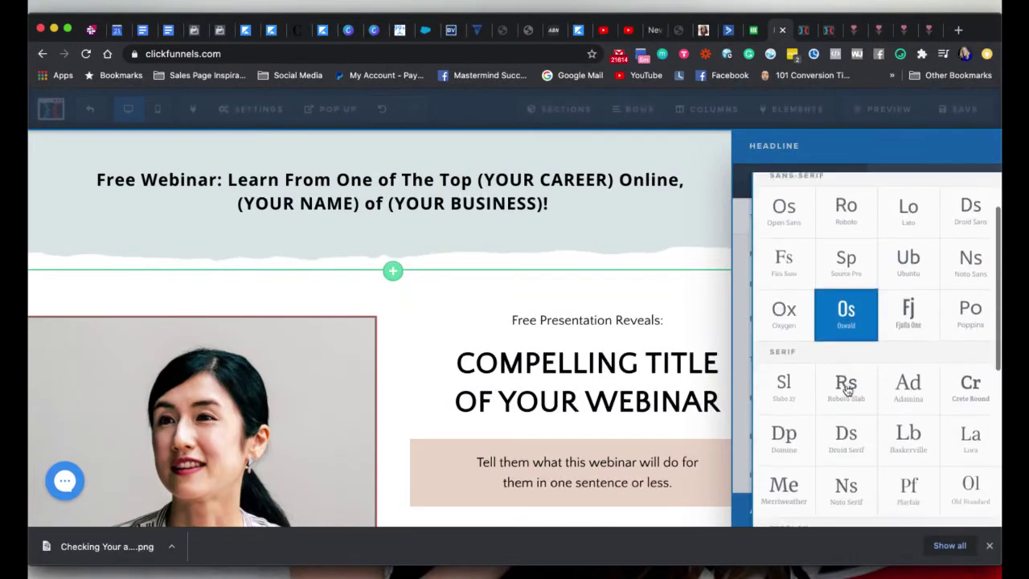
scroll(847, 390, up, 3)
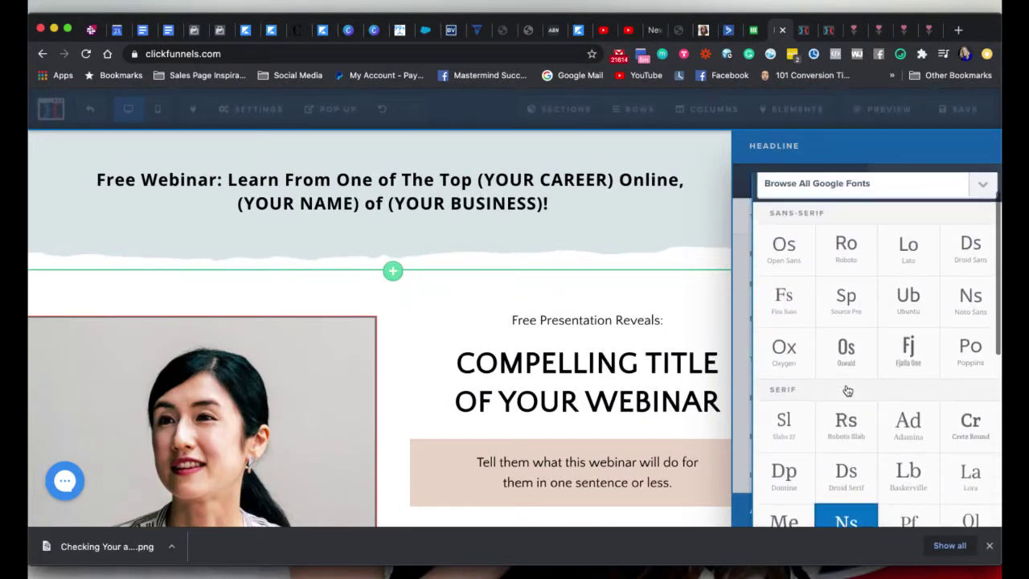
scroll(846, 390, down, 4)
scroll(846, 390, down, 5)
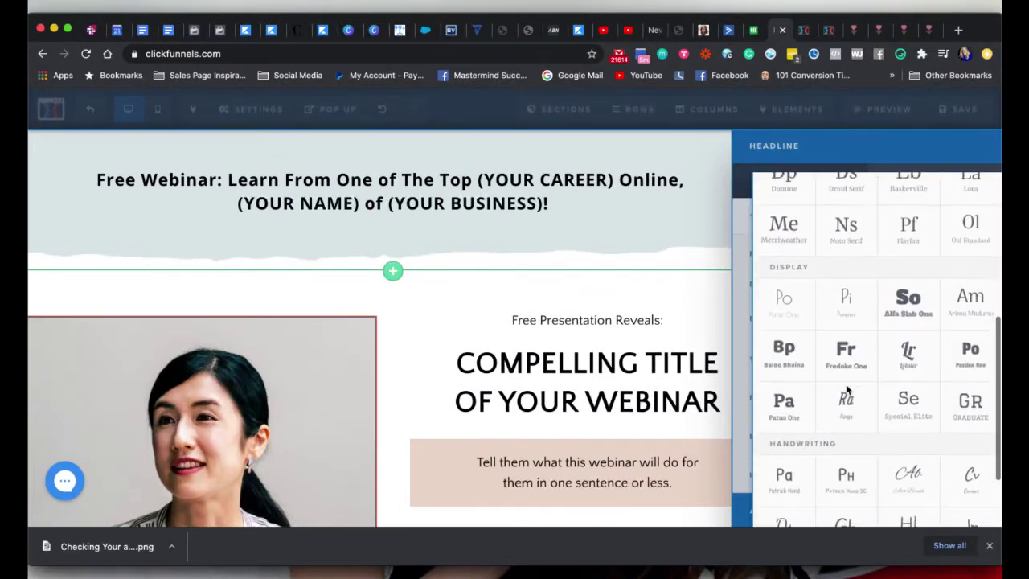
click(847, 390)
scroll(847, 390, down, 2)
click(847, 390)
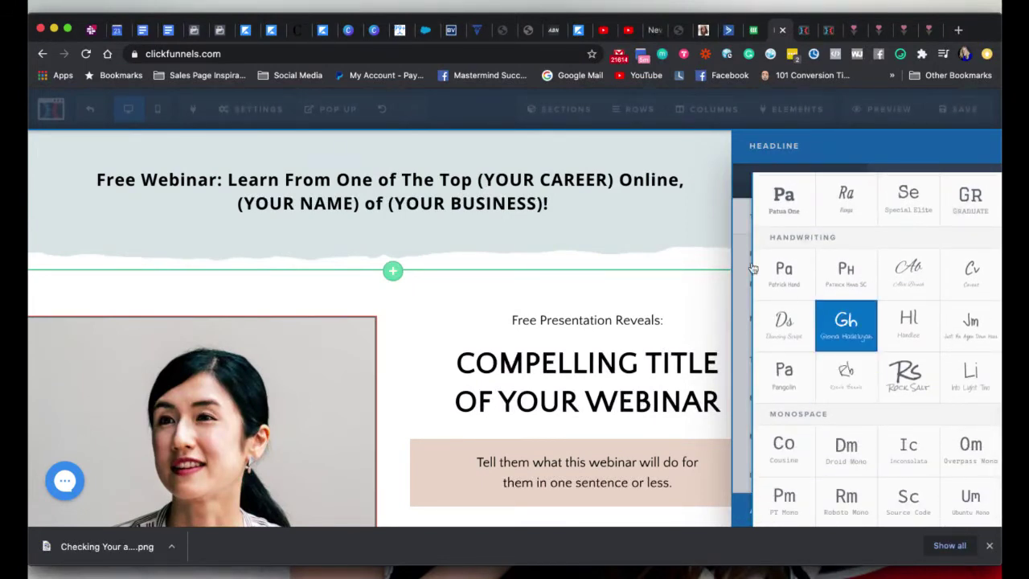
click(667, 258)
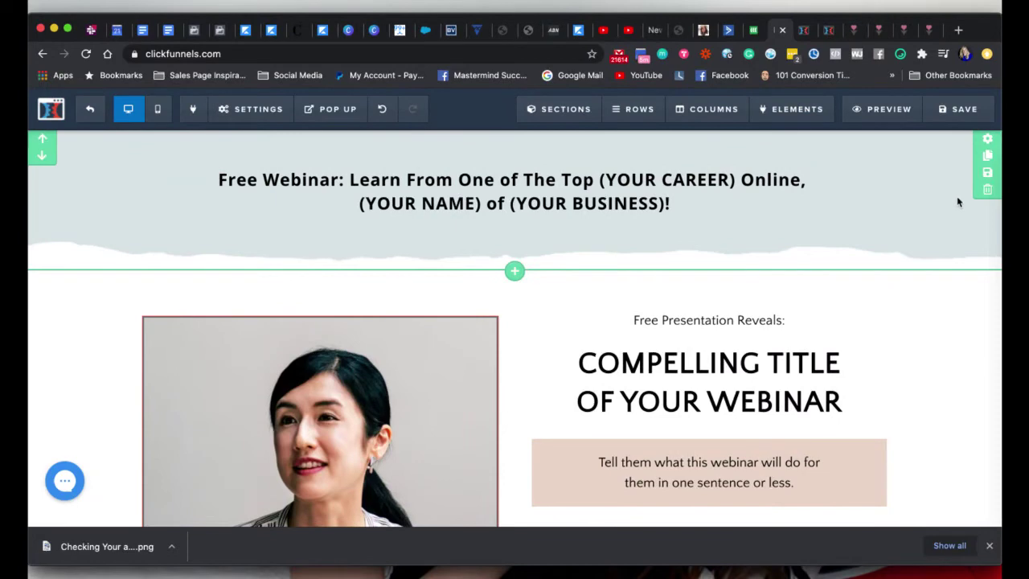
Set the header section's BG Color to the blue swatch.
click(990, 140)
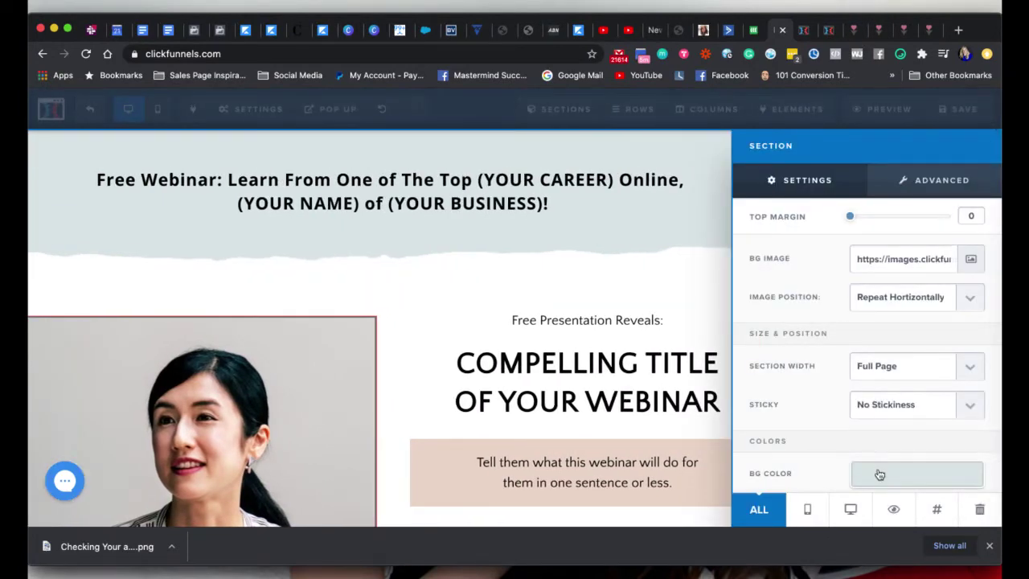
click(879, 474)
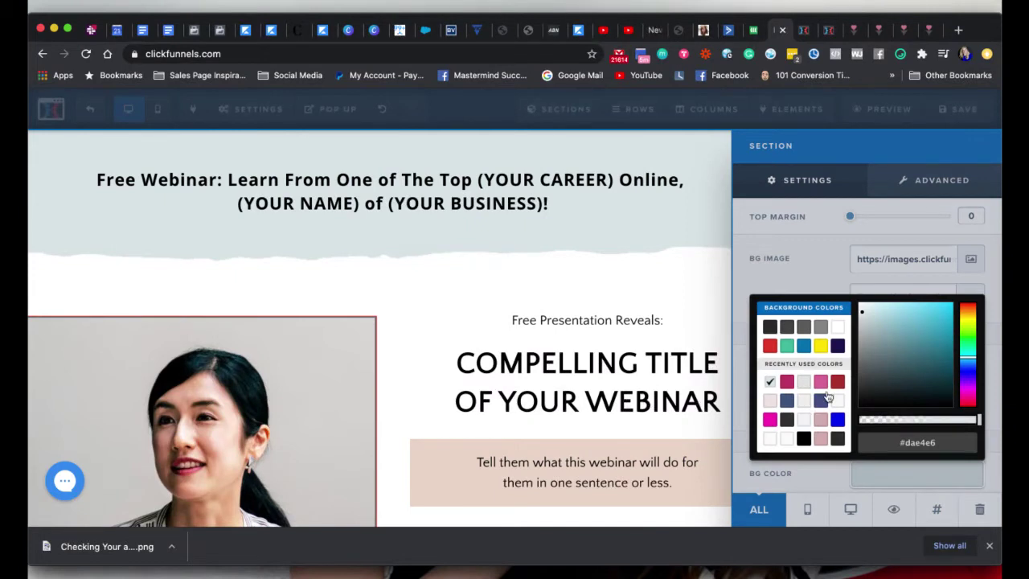
click(836, 420)
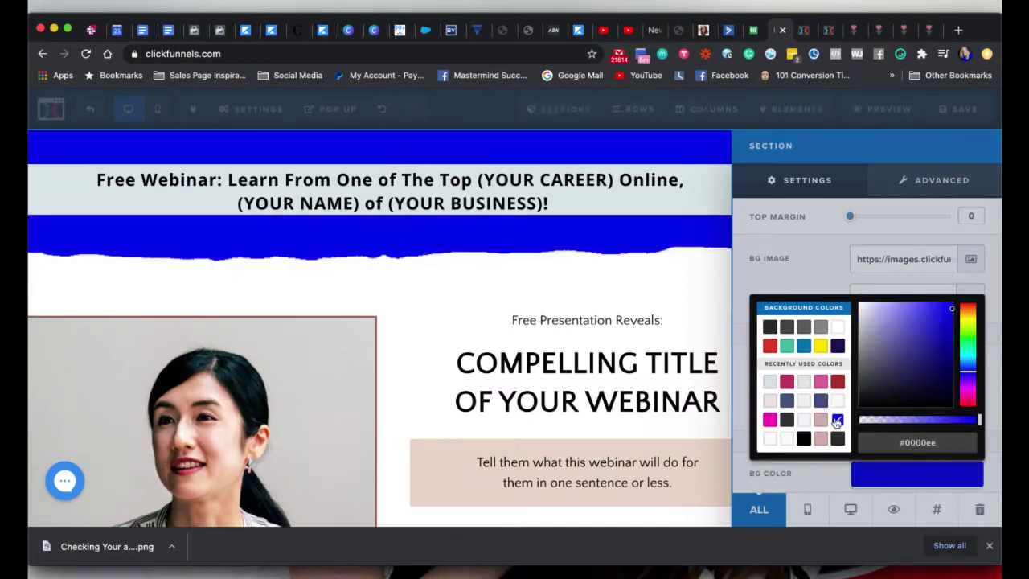
click(590, 294)
Give the headline element the same blue background color.
mouse_move(732, 190)
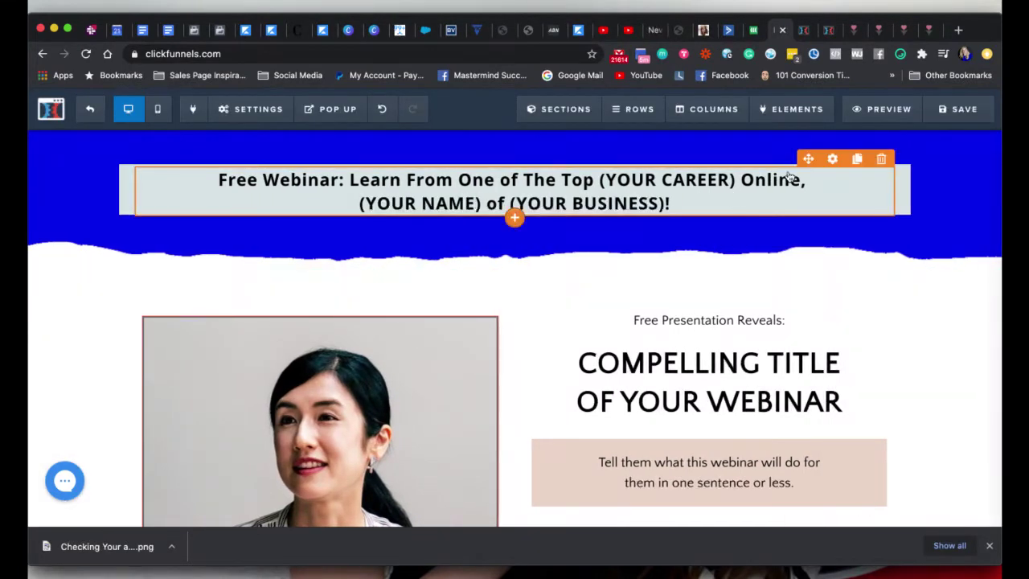
click(832, 160)
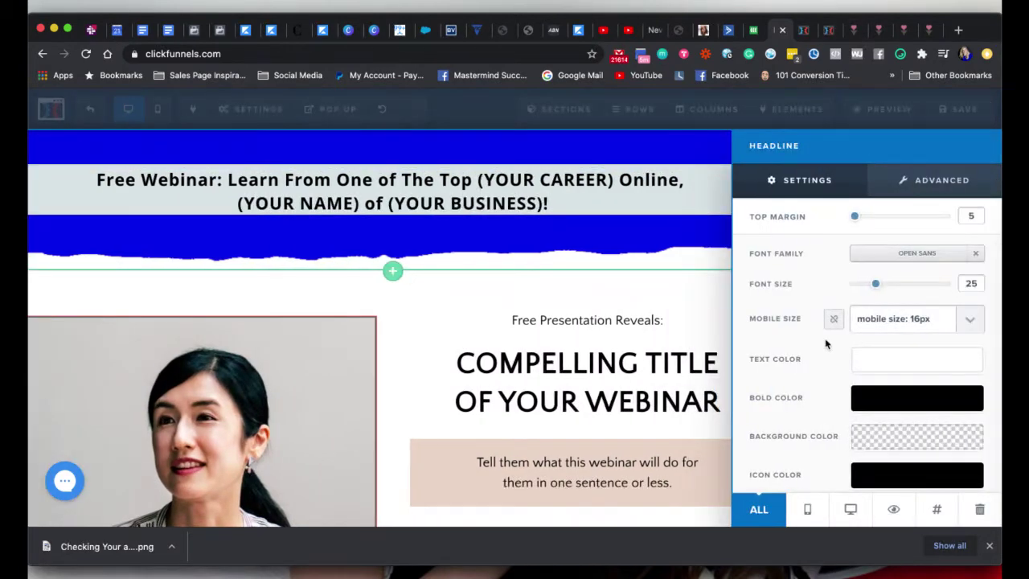
click(874, 442)
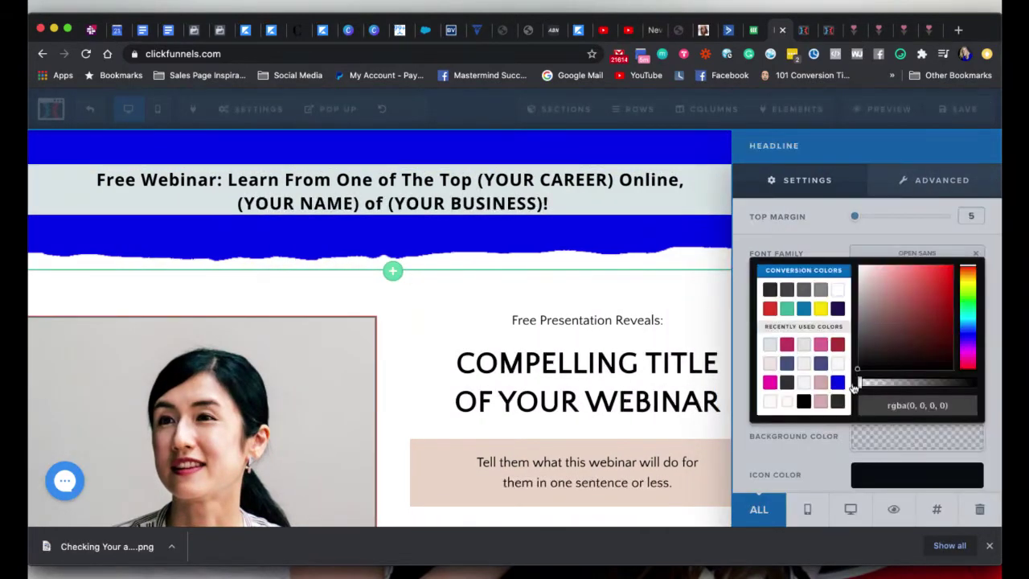
click(835, 383)
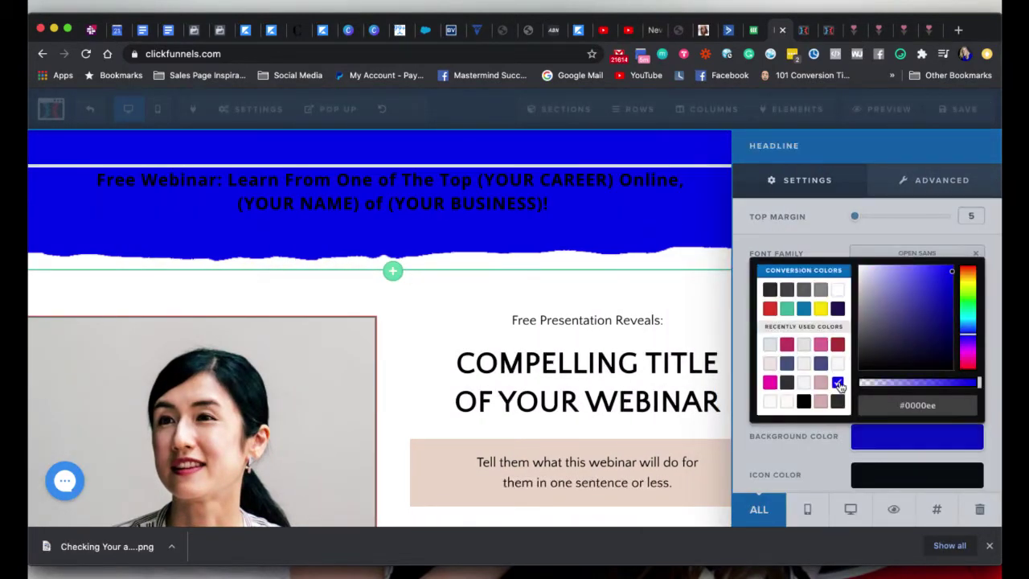
click(582, 361)
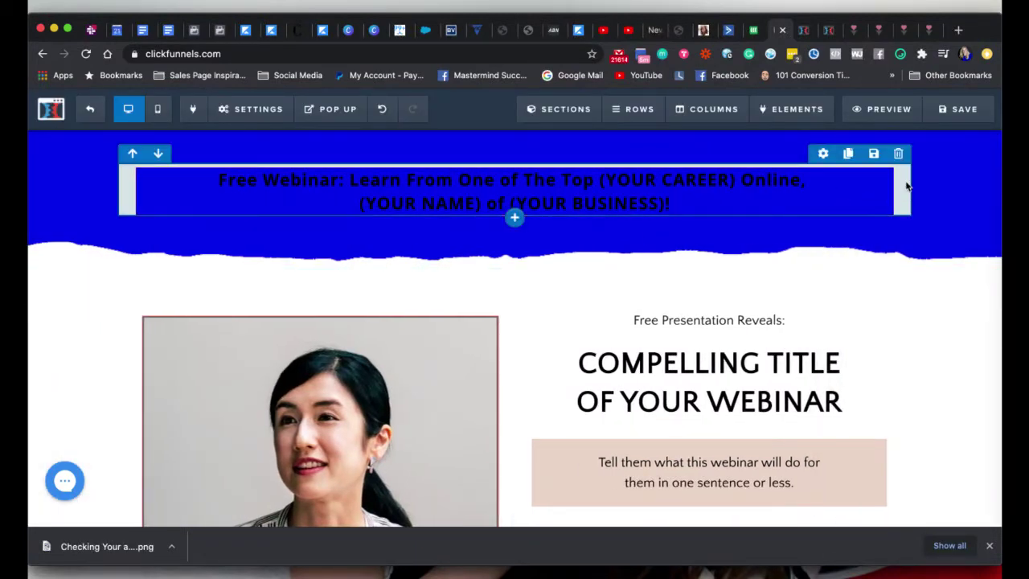
Review the headline row's settings, then open the presenter image settings.
click(823, 154)
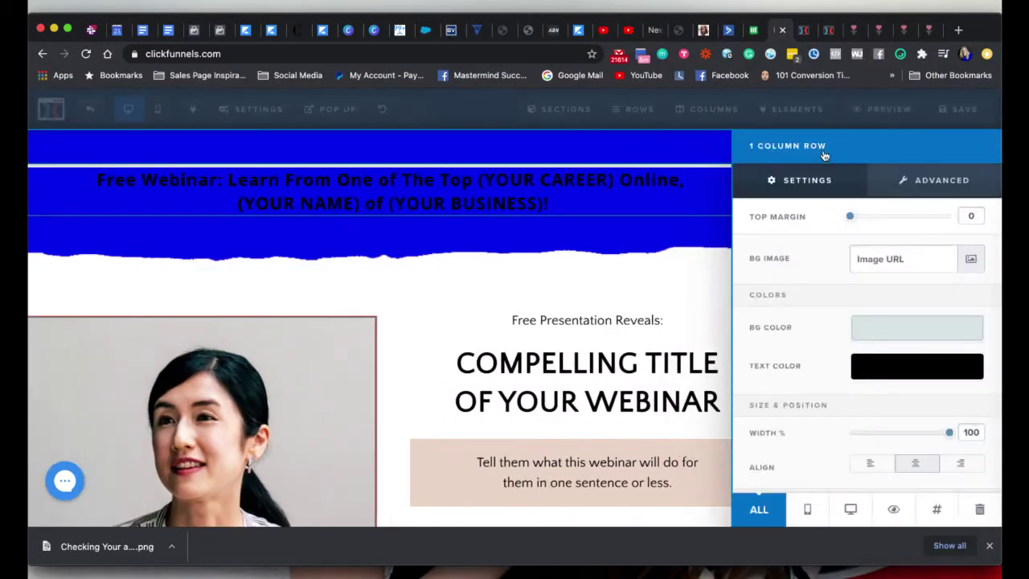
scroll(874, 351, down, 2)
scroll(874, 350, down, 1)
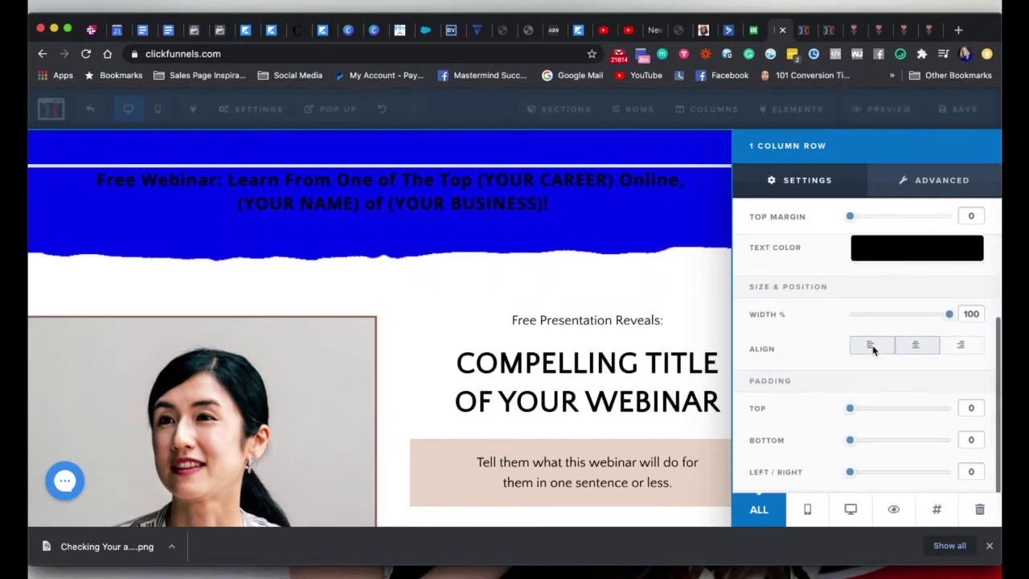
click(691, 292)
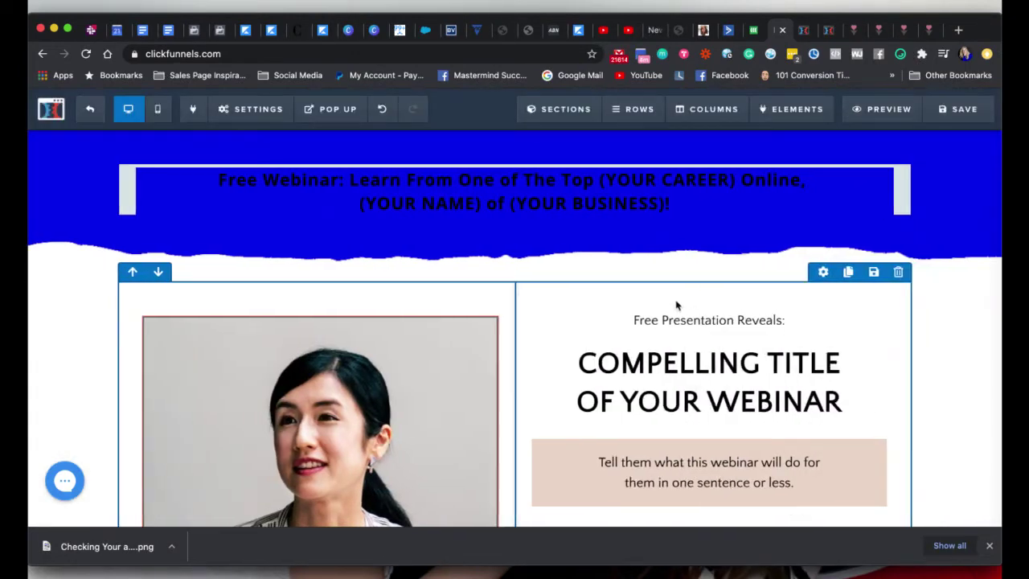
scroll(650, 327, down, 3)
click(296, 354)
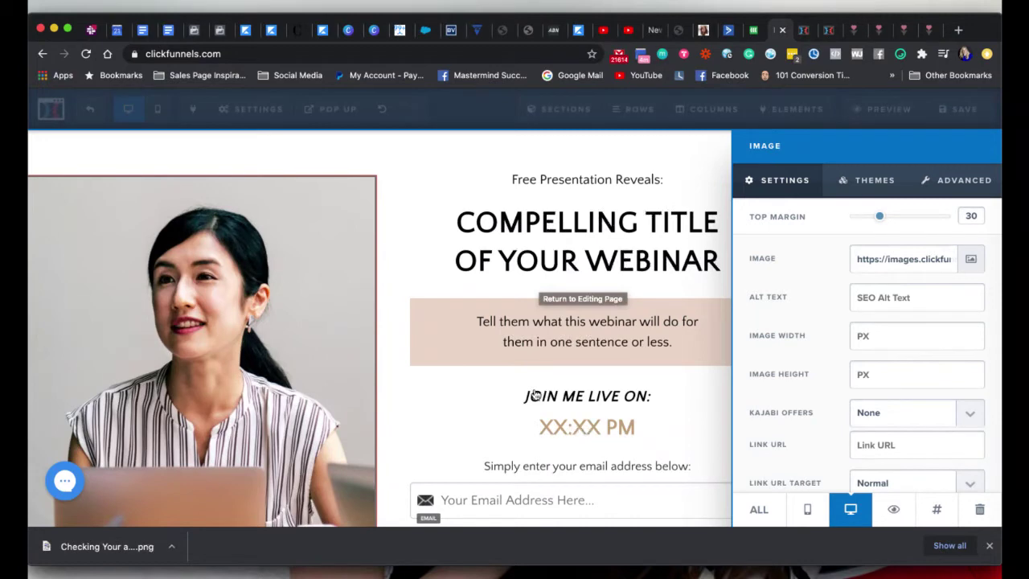
click(715, 167)
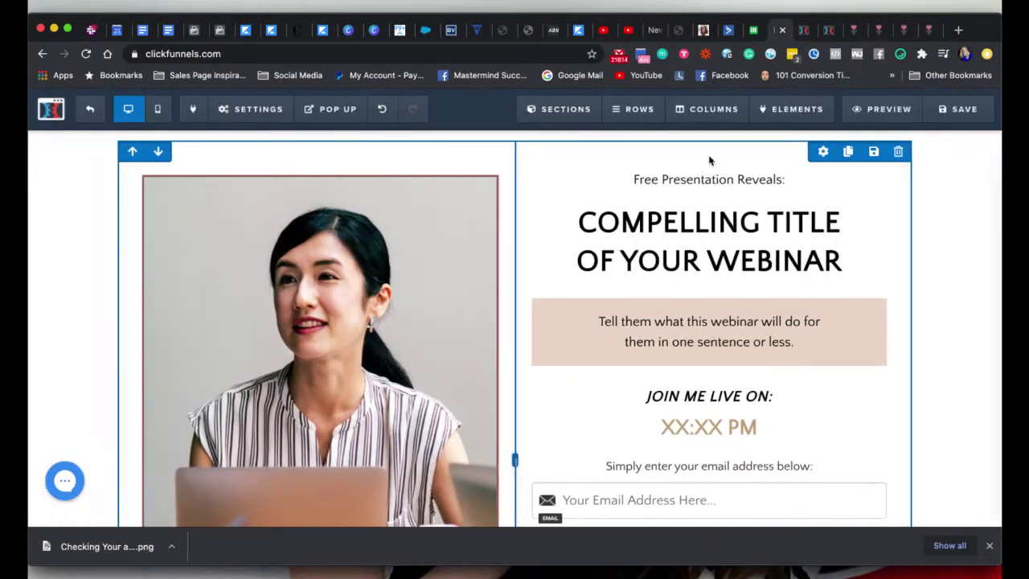
scroll(789, 250, down, 3)
scroll(789, 250, down, 3)
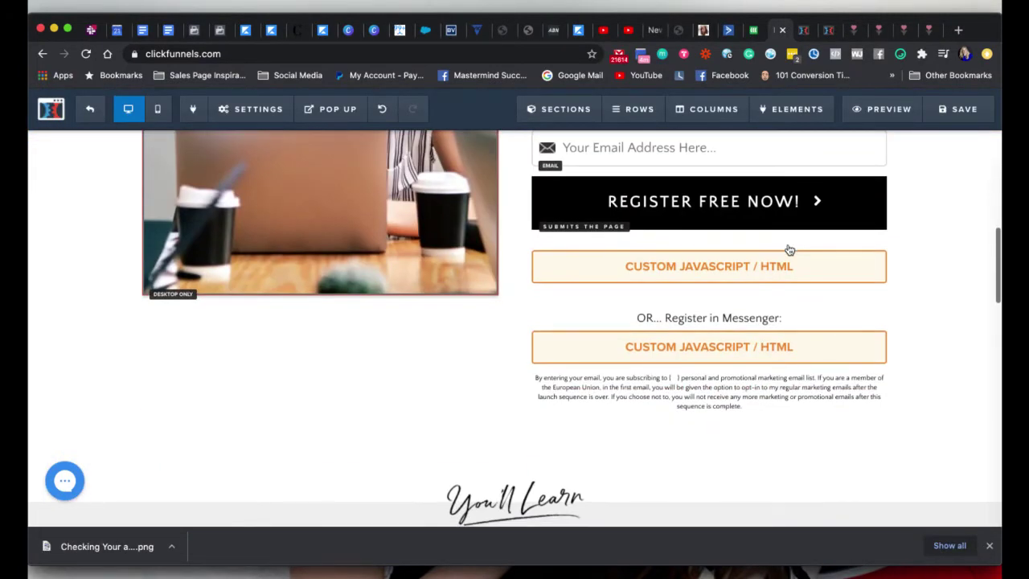
scroll(691, 331, down, 6)
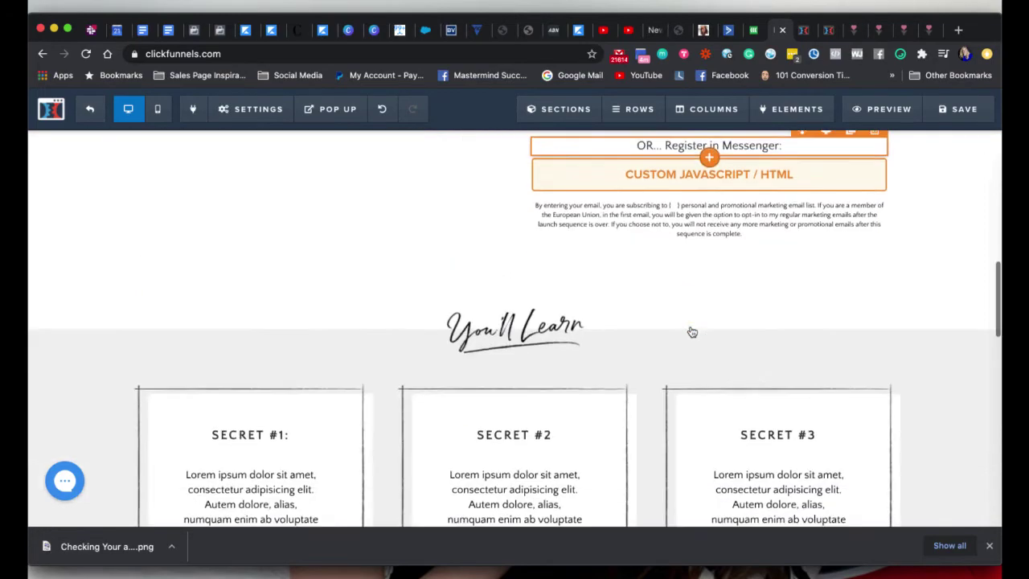
scroll(692, 331, down, 2)
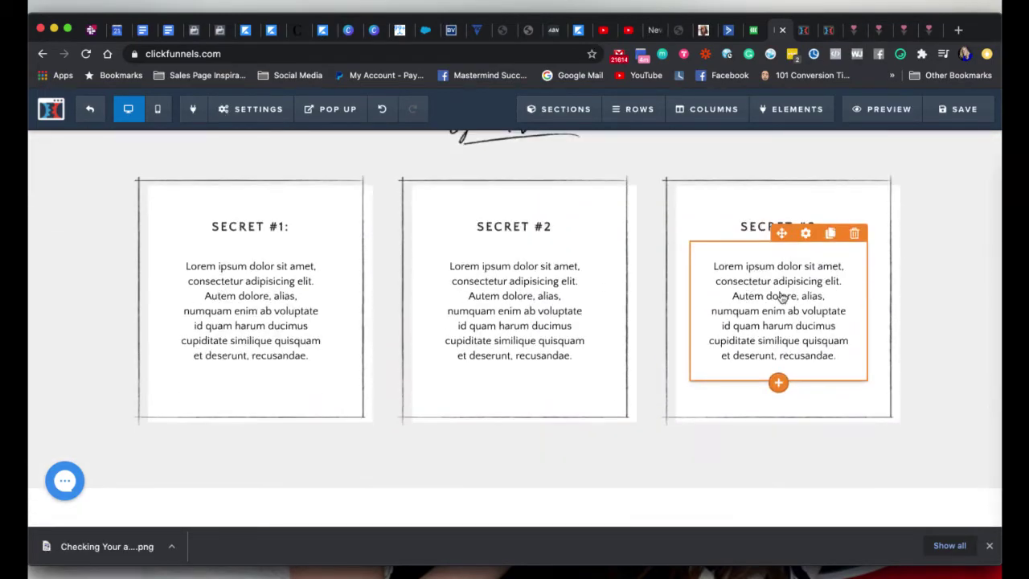
scroll(781, 298, down, 5)
scroll(778, 298, down, 10)
scroll(778, 298, up, 8)
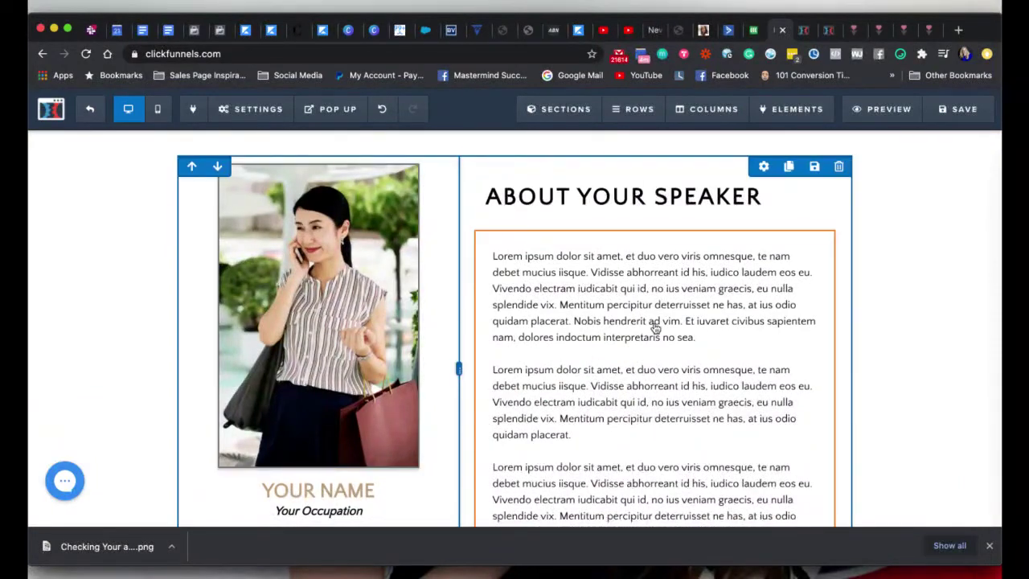
scroll(666, 327, down, 5)
scroll(672, 323, down, 1)
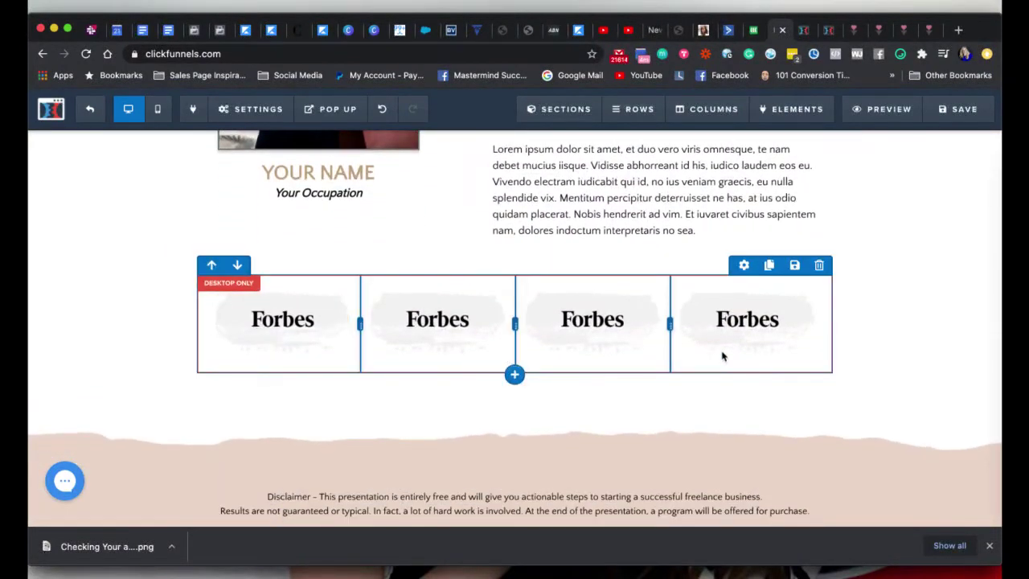
scroll(723, 356, down, 1)
scroll(722, 357, up, 20)
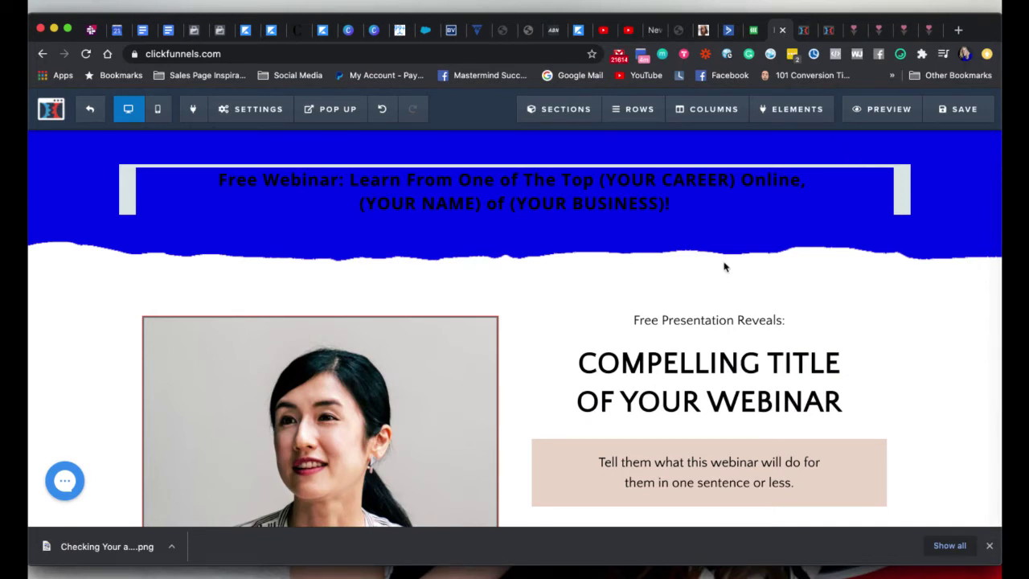
click(96, 243)
click(299, 143)
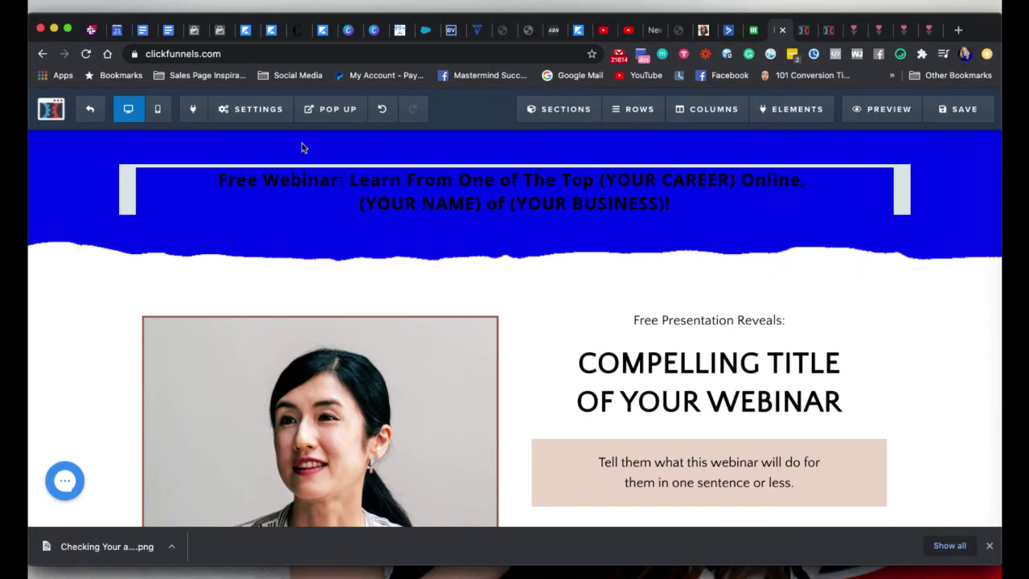